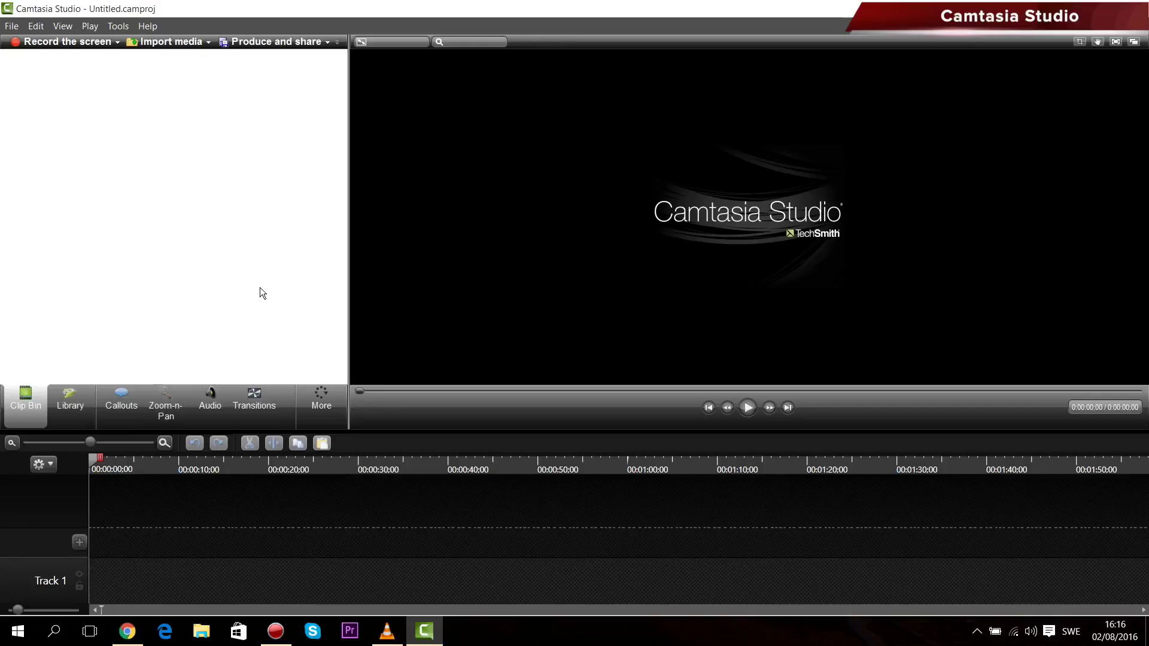
- Open the screen recorder and set the custom recording area to 1080p HD (1920x1080)
left_click(78, 41)
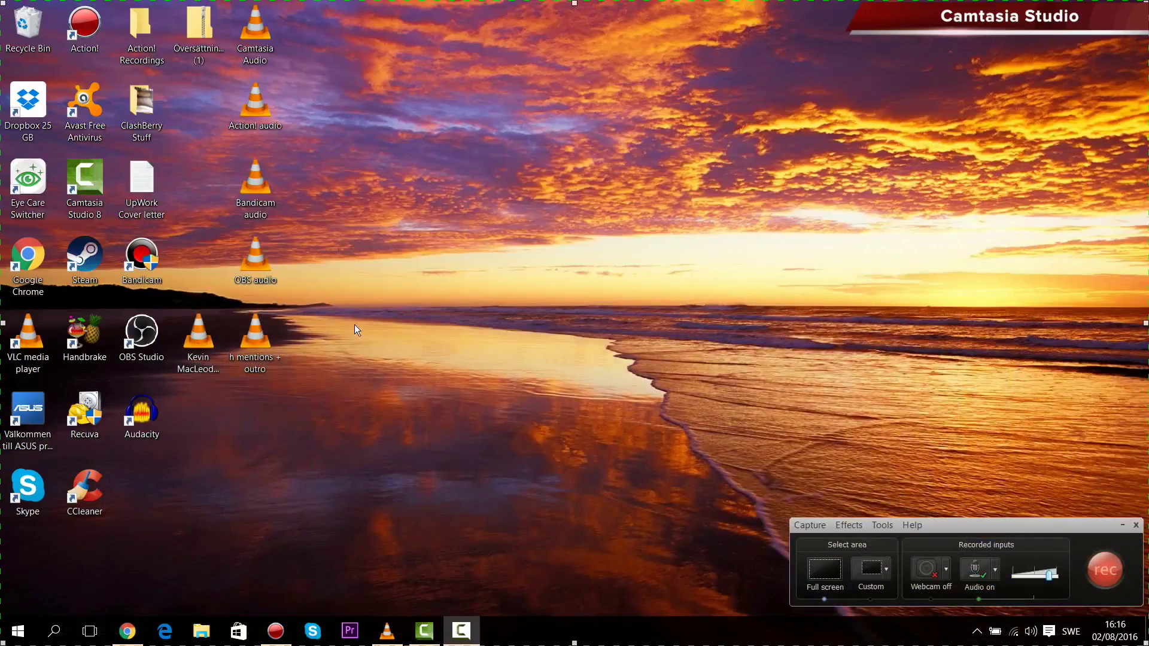
left_click(886, 569)
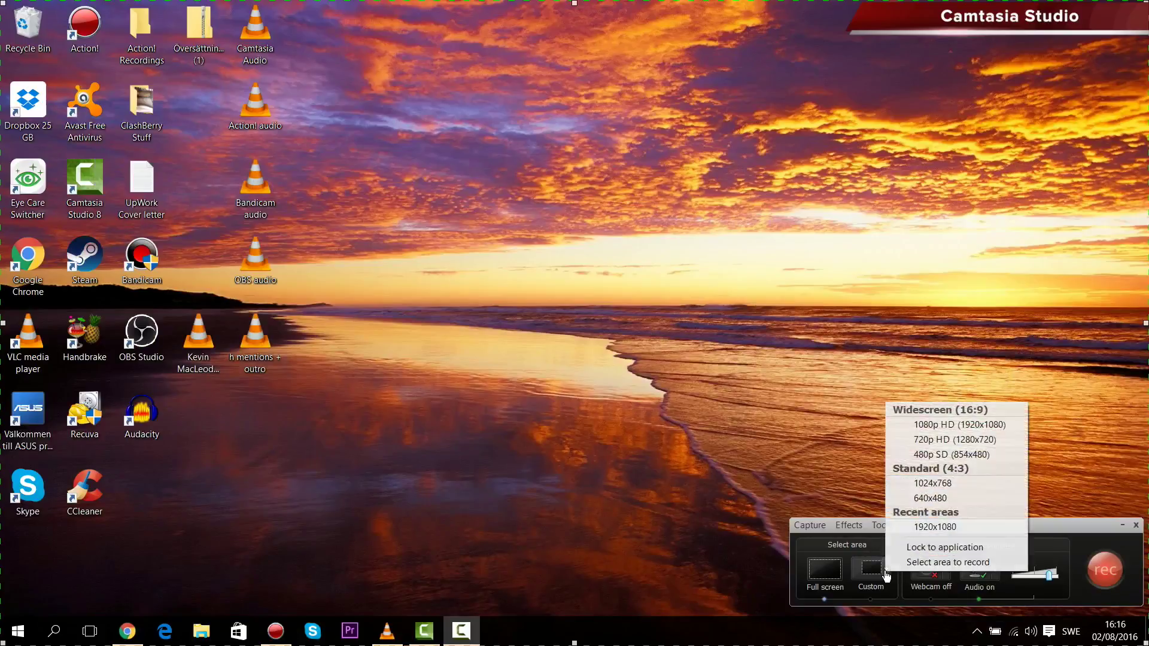
left_click(927, 424)
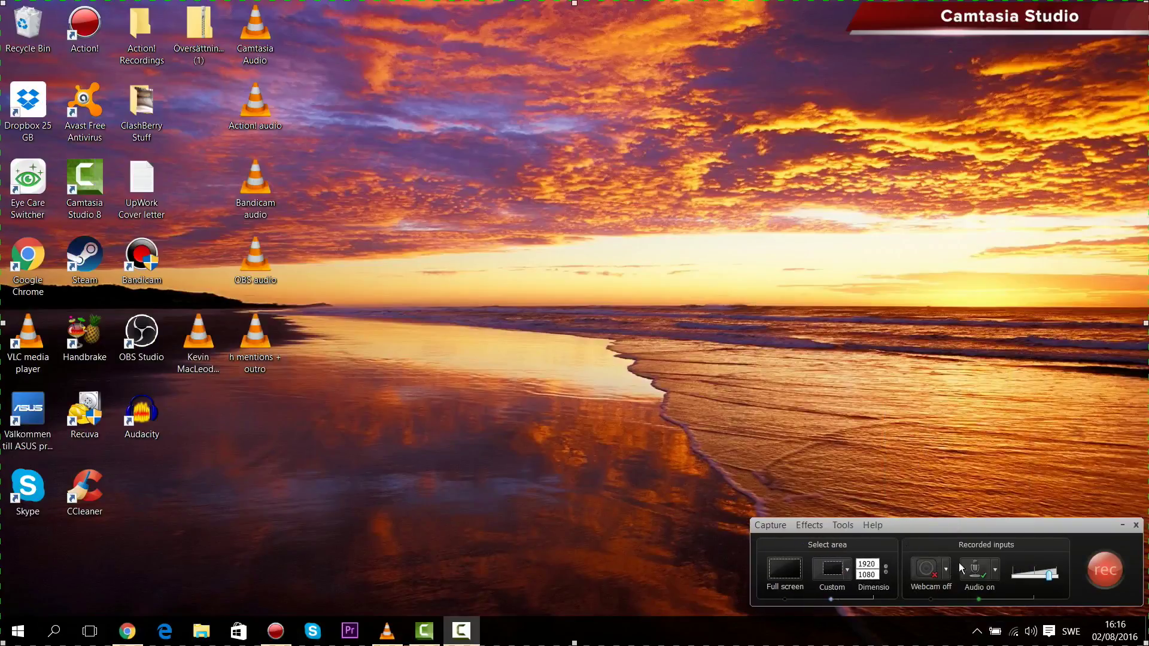
- Check the microphone and system audio options, then record a short clip of the screen
left_click(994, 571)
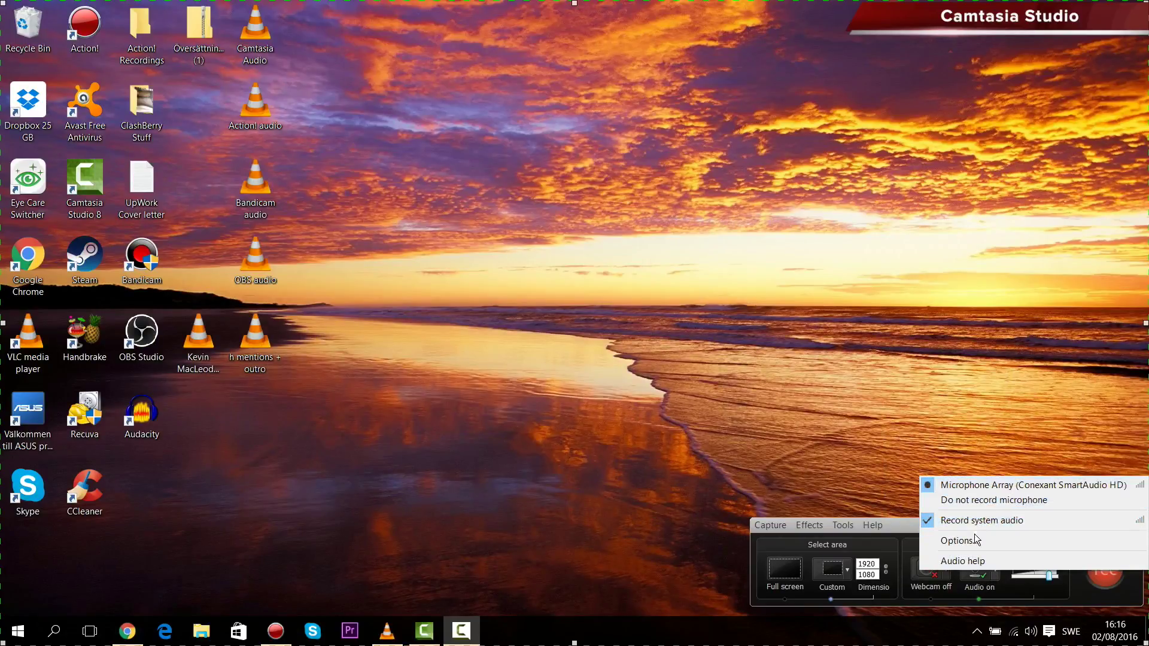
left_click(1004, 585)
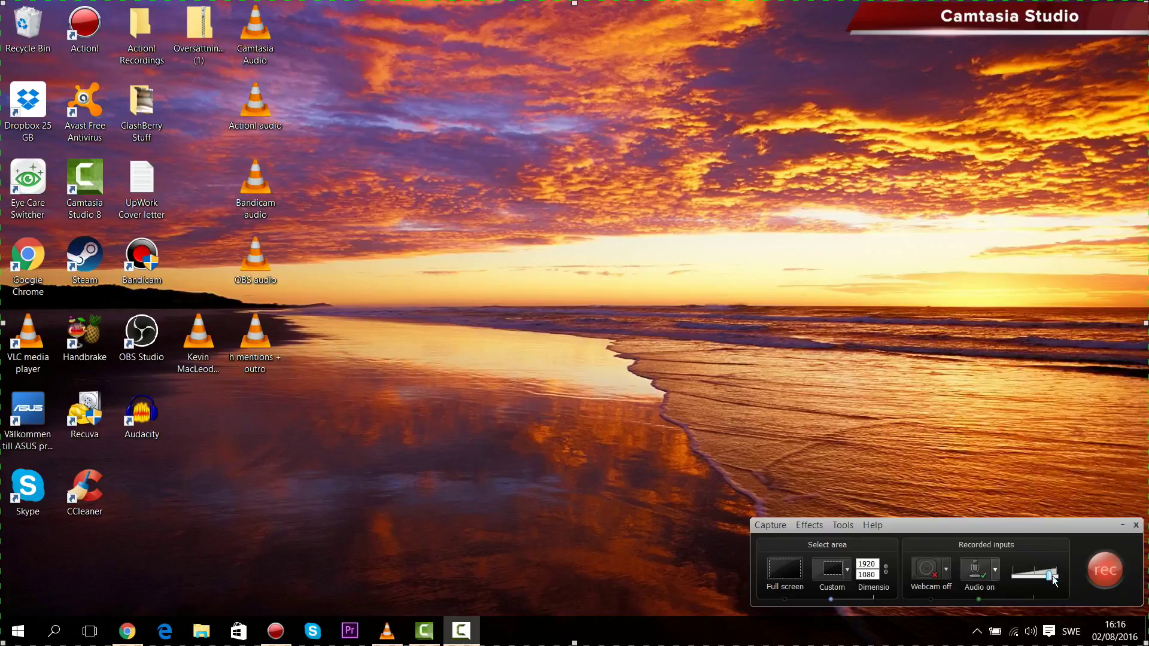
left_click(1104, 574)
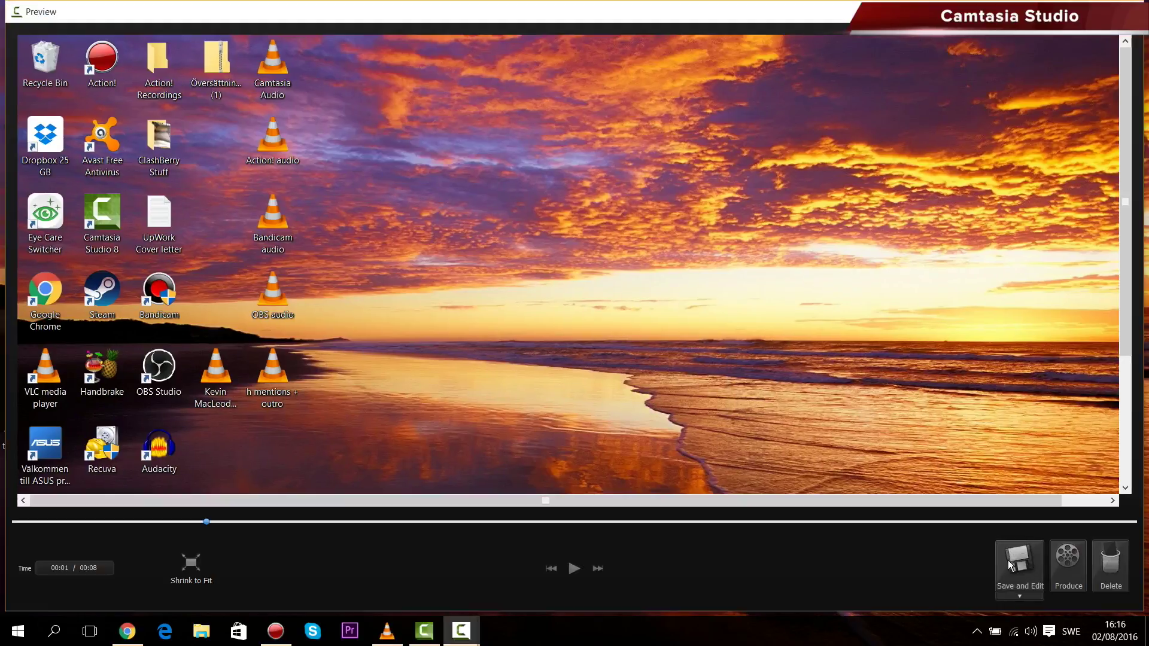
- Save the recording for editing as a TechSmith recording file named 2
left_click(1019, 563)
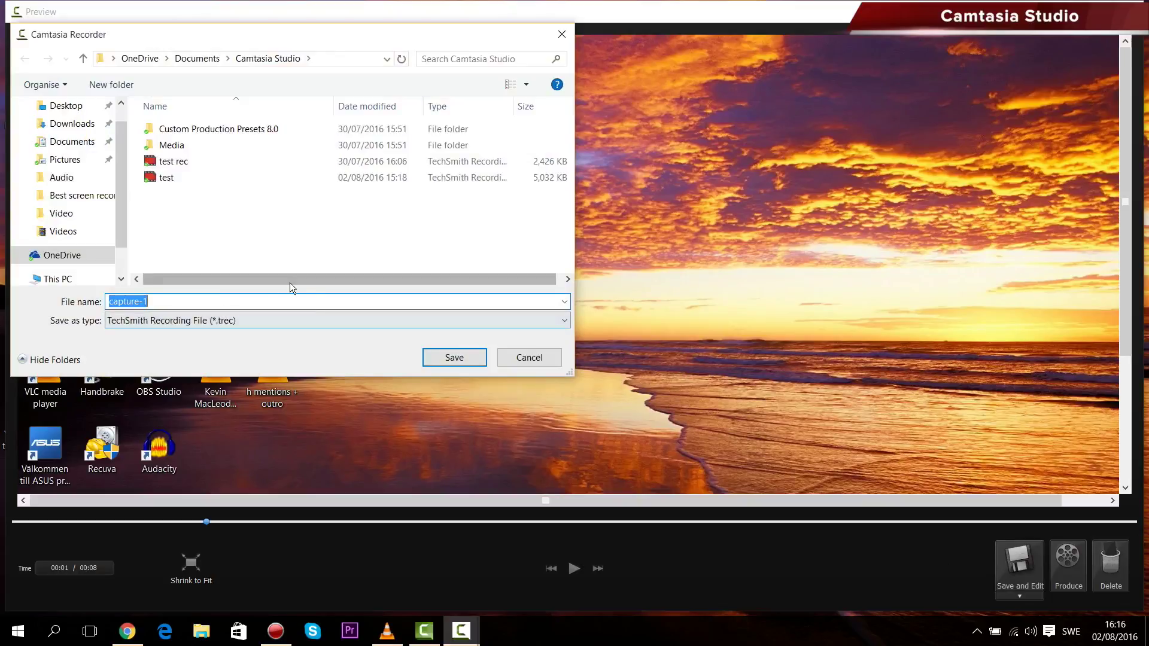
type("test")
key("Return")
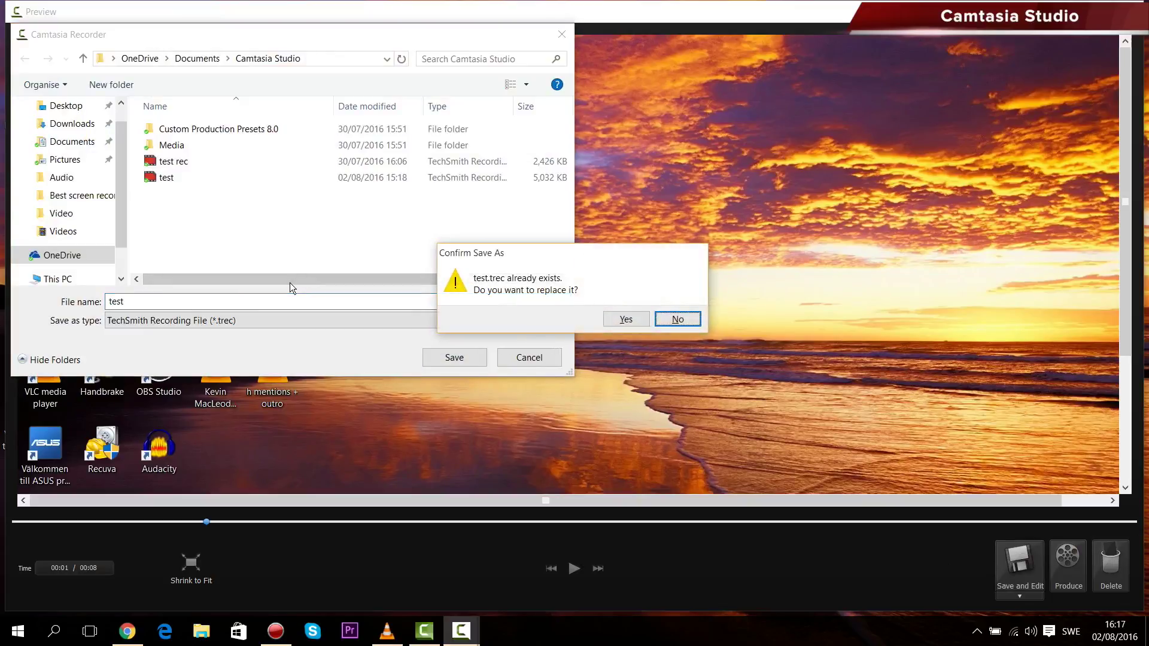
key("Return")
key("Return")
key("Return")
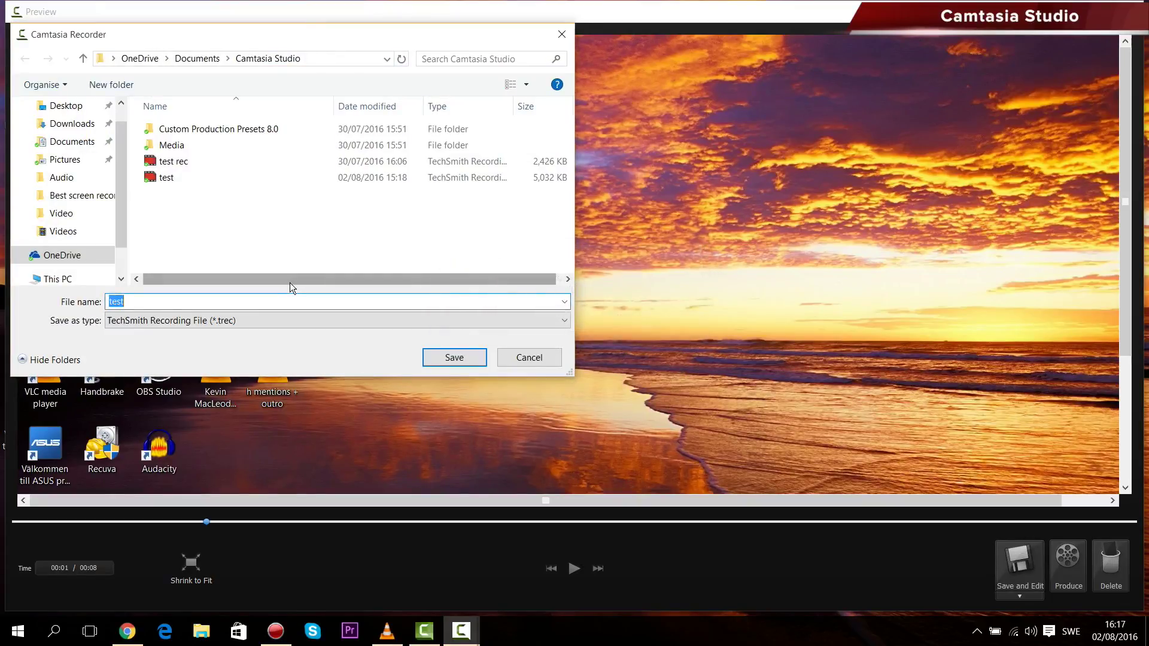
type("2")
key("Return")
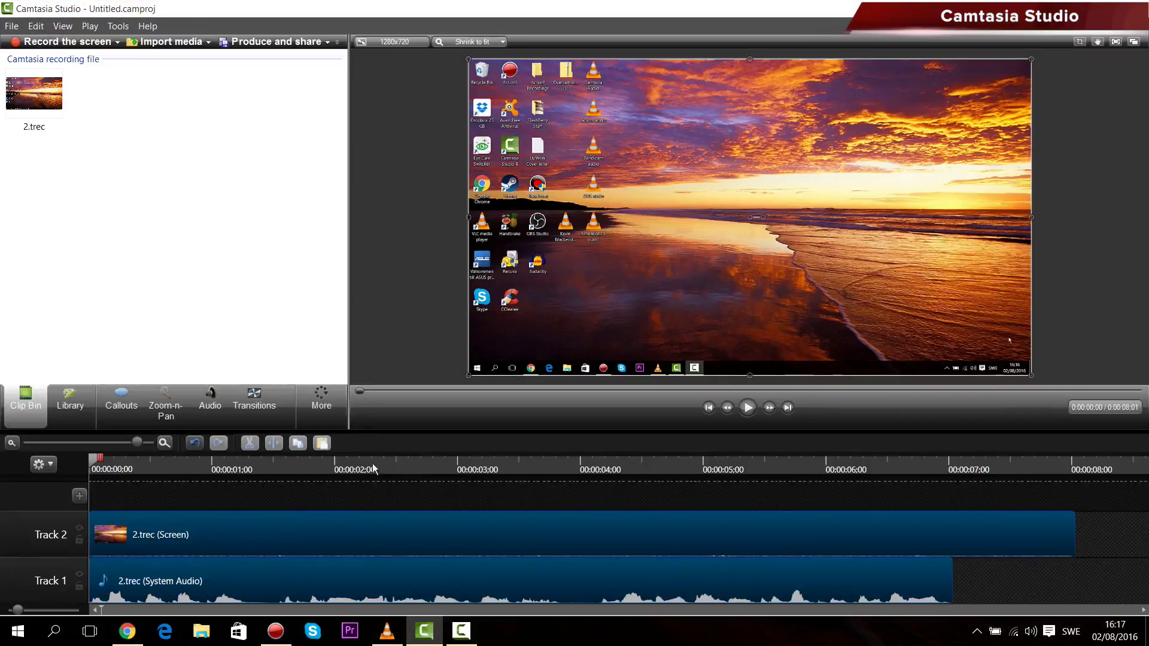
- Preview the recording by playing it and scrubbing the playhead along the timeline
key("space")
left_click_drag(244, 475, 102, 533)
mouse_move(98, 458)
left_mouse_down()
mouse_move(461, 488)
mouse_move(890, 559)
mouse_move(1077, 527)
mouse_move(351, 543)
mouse_move(119, 533)
left_mouse_up()
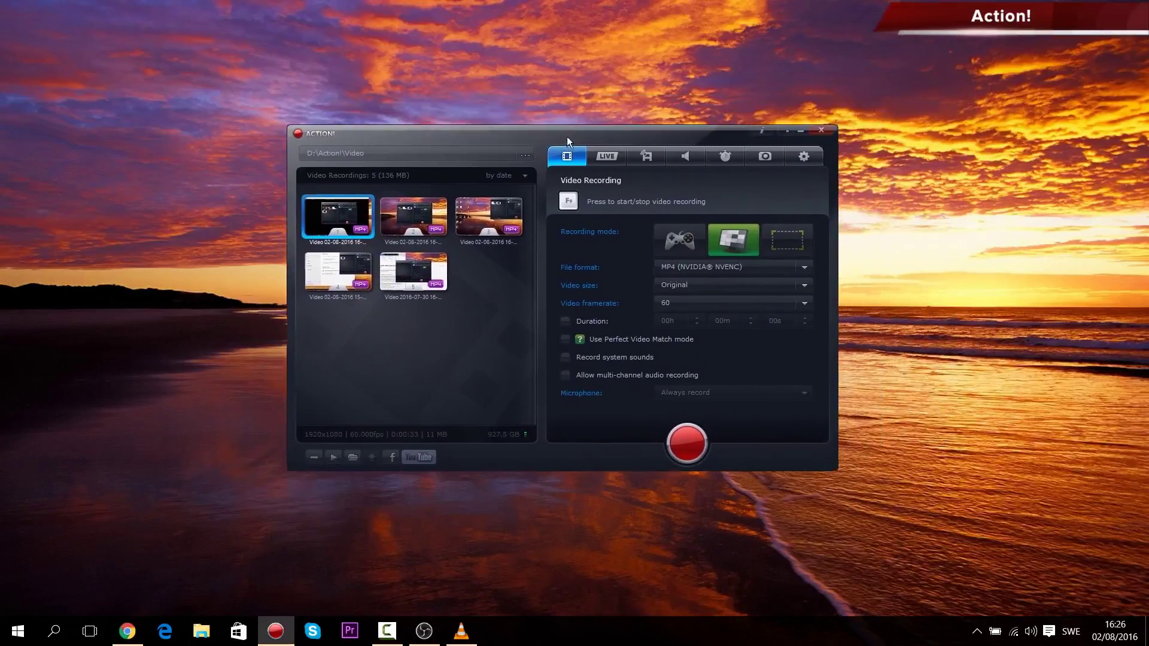
- Switch to Action! and examine its video framerate choices, live streaming and benchmarking settings
mouse_move(566, 136)
left_mouse_down()
mouse_move(611, 142)
mouse_move(569, 146)
mouse_move(573, 136)
left_mouse_up()
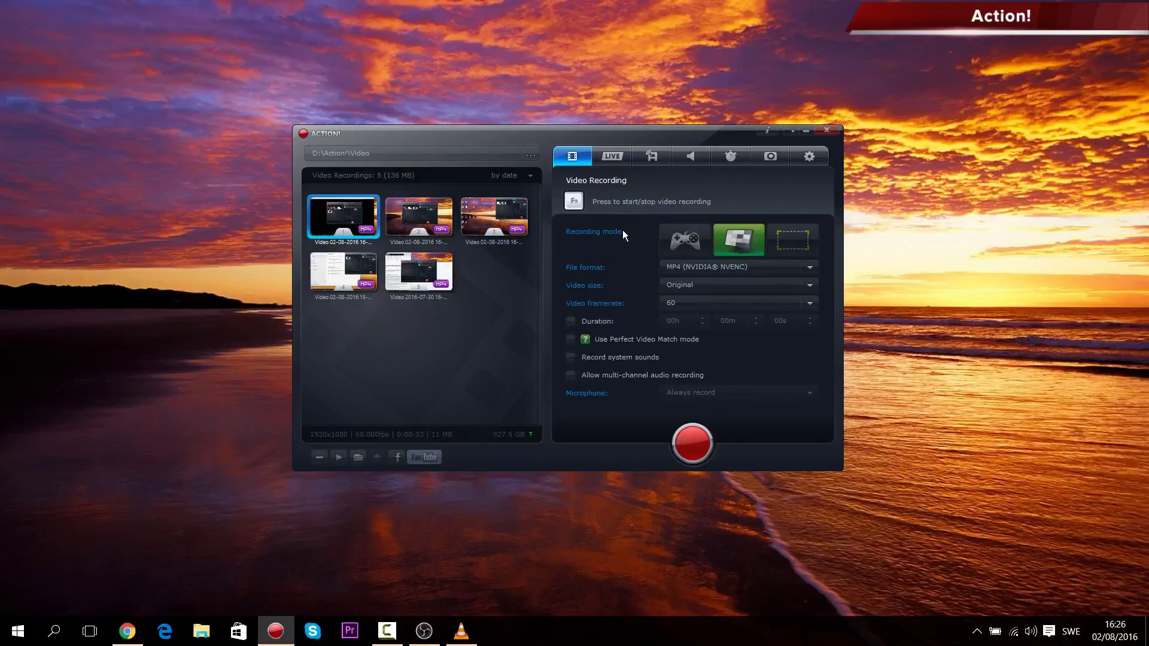
left_click(806, 301)
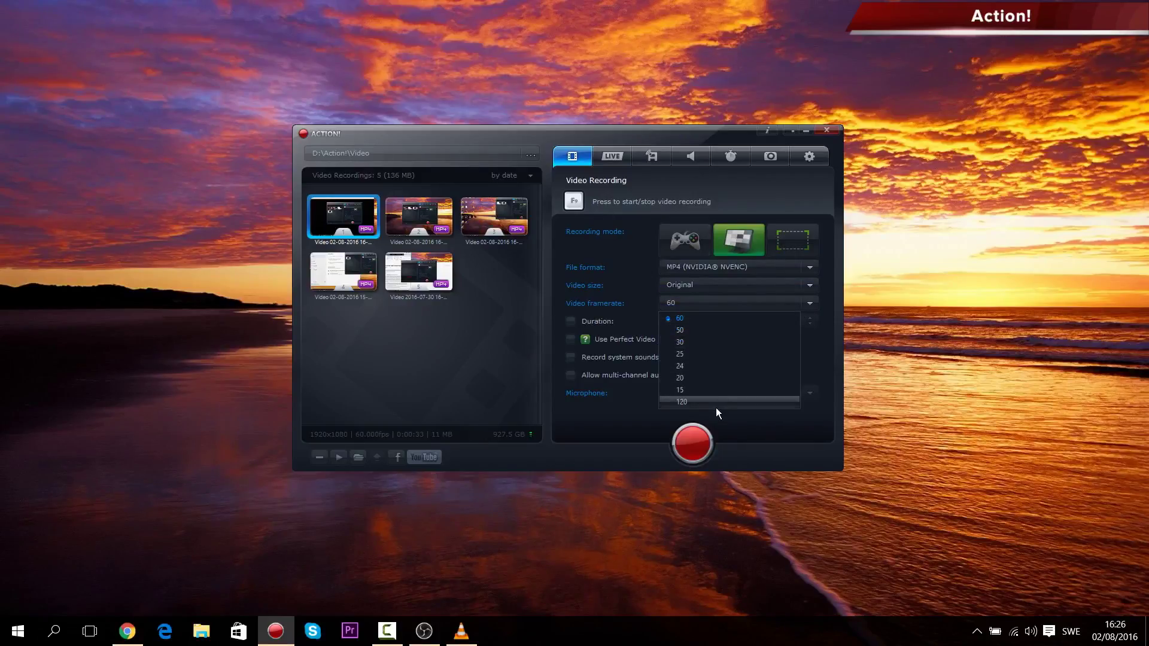
left_click(609, 157)
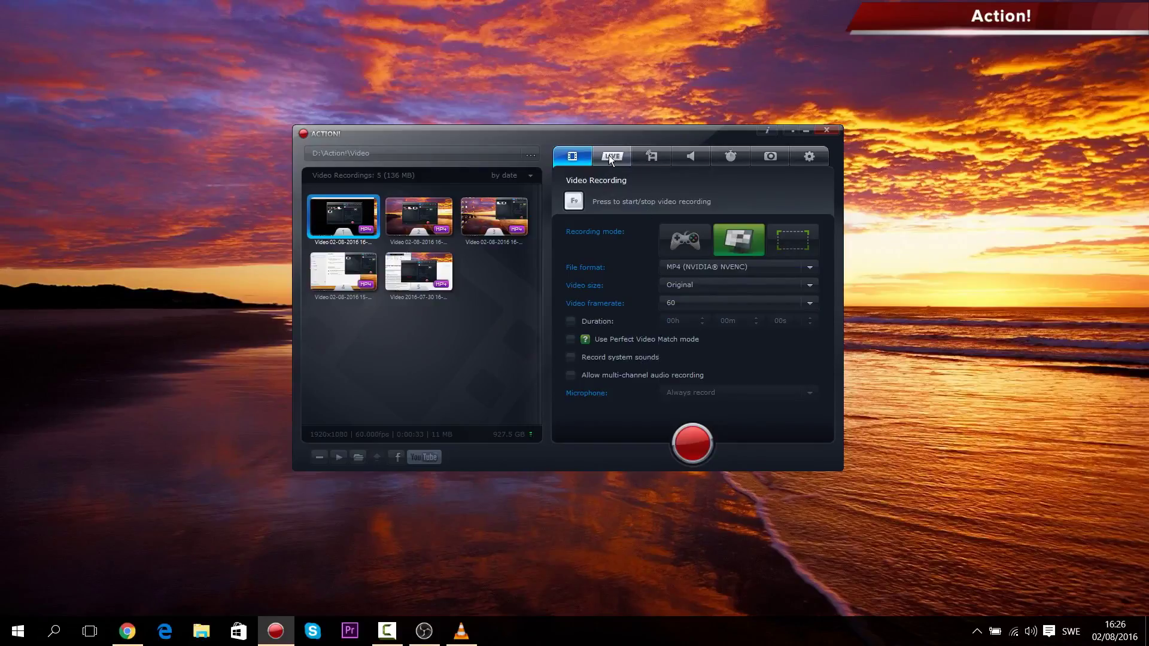
left_click(615, 157)
left_click(723, 158)
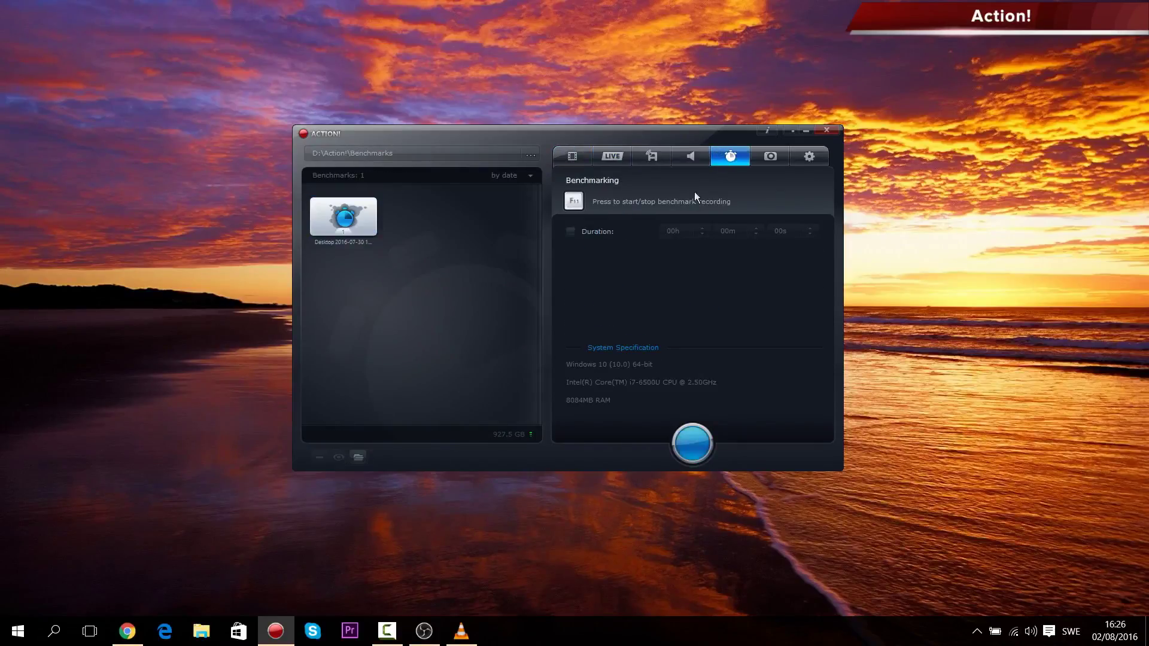
- Return to the video recording settings and record a short desktop test clip
left_click(571, 159)
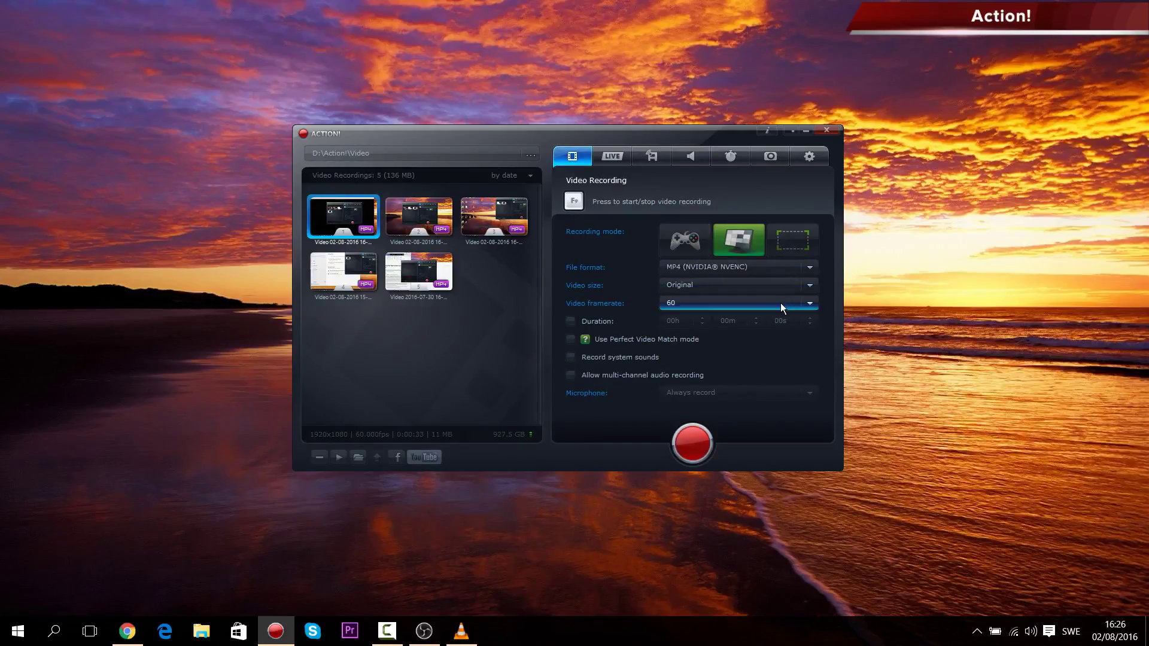
left_click(691, 441)
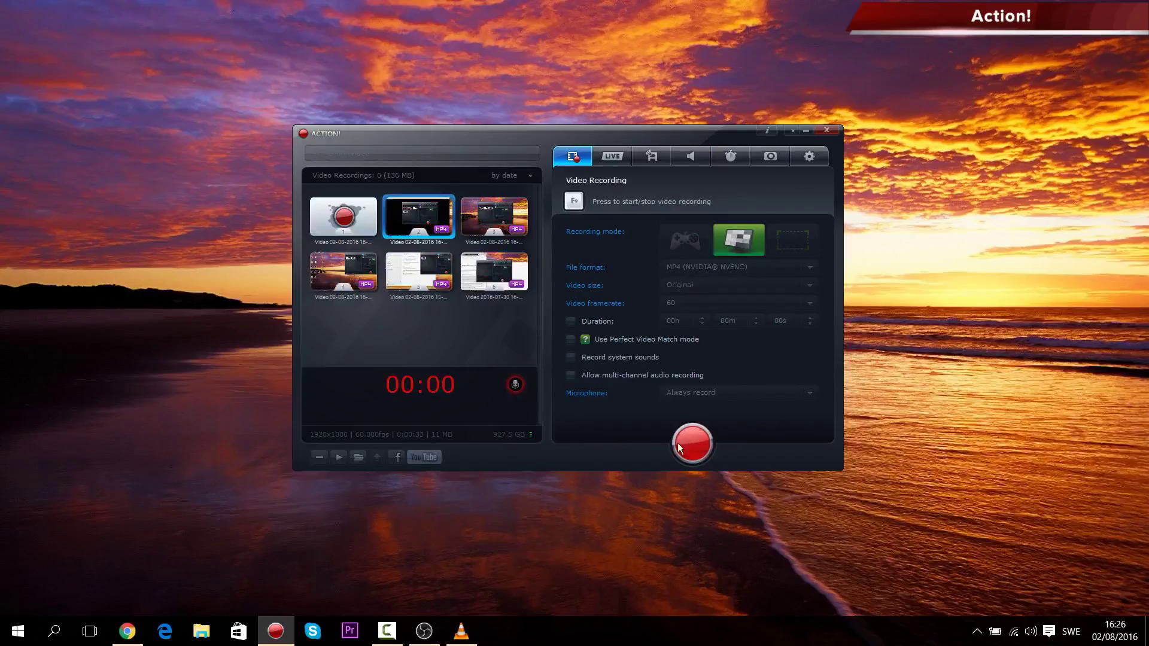
left_click(688, 445)
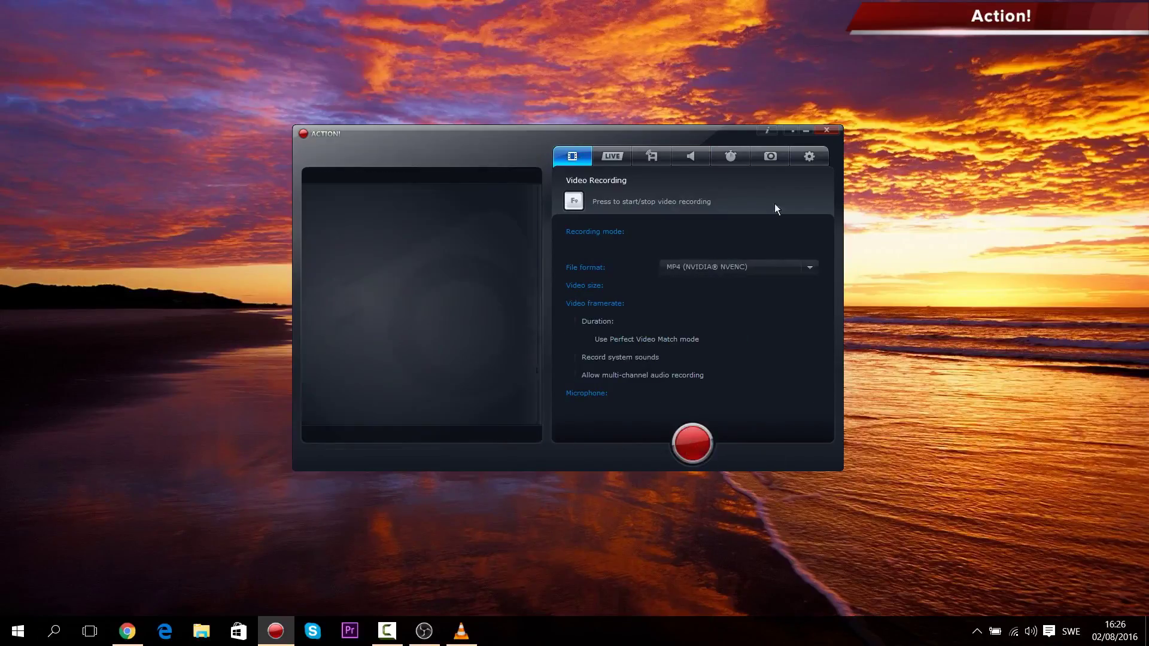
- Set the Record Video hotkey to 8 and the Record Audio hotkey to 9
left_click(809, 157)
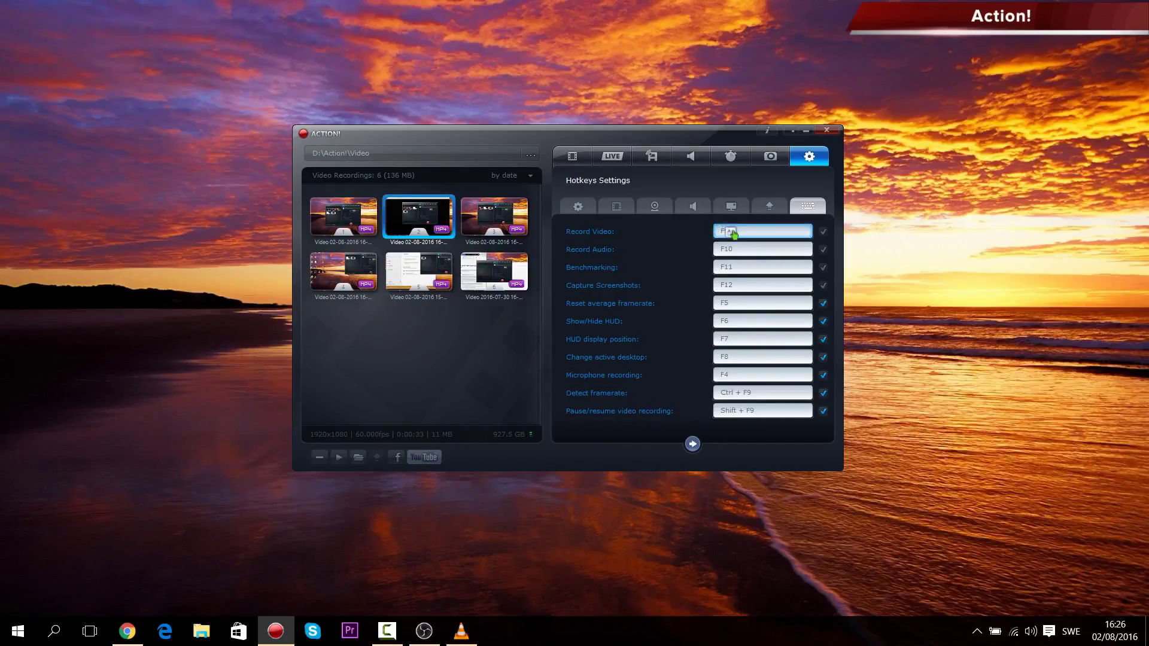
left_click(739, 252)
left_click(588, 210)
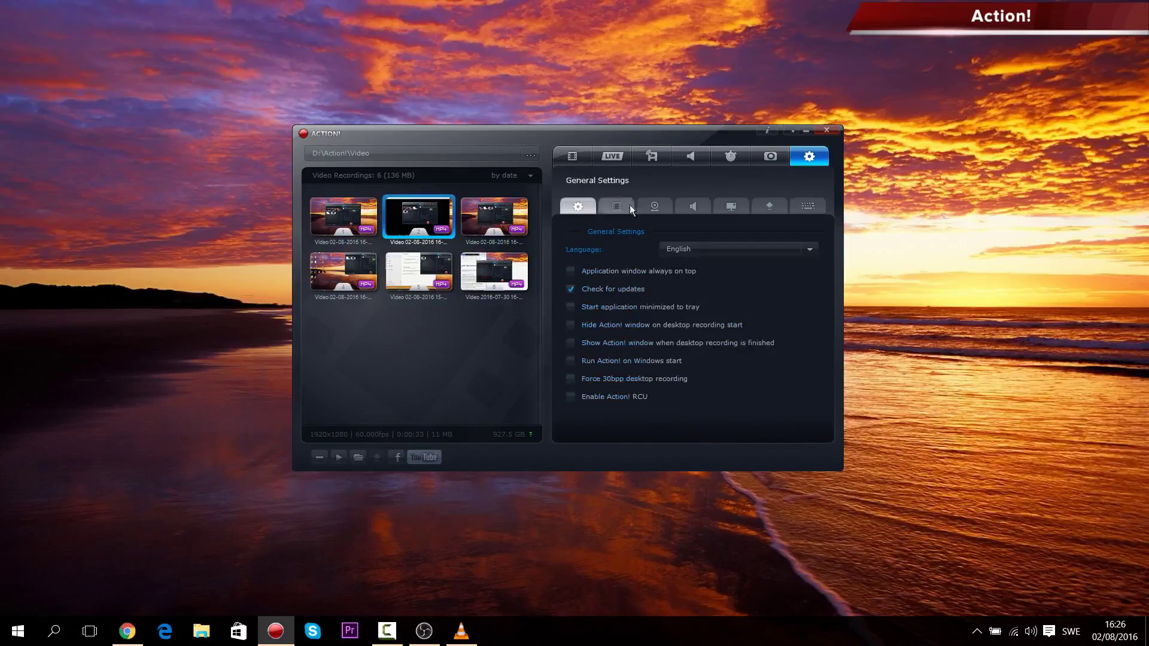
left_click(809, 204)
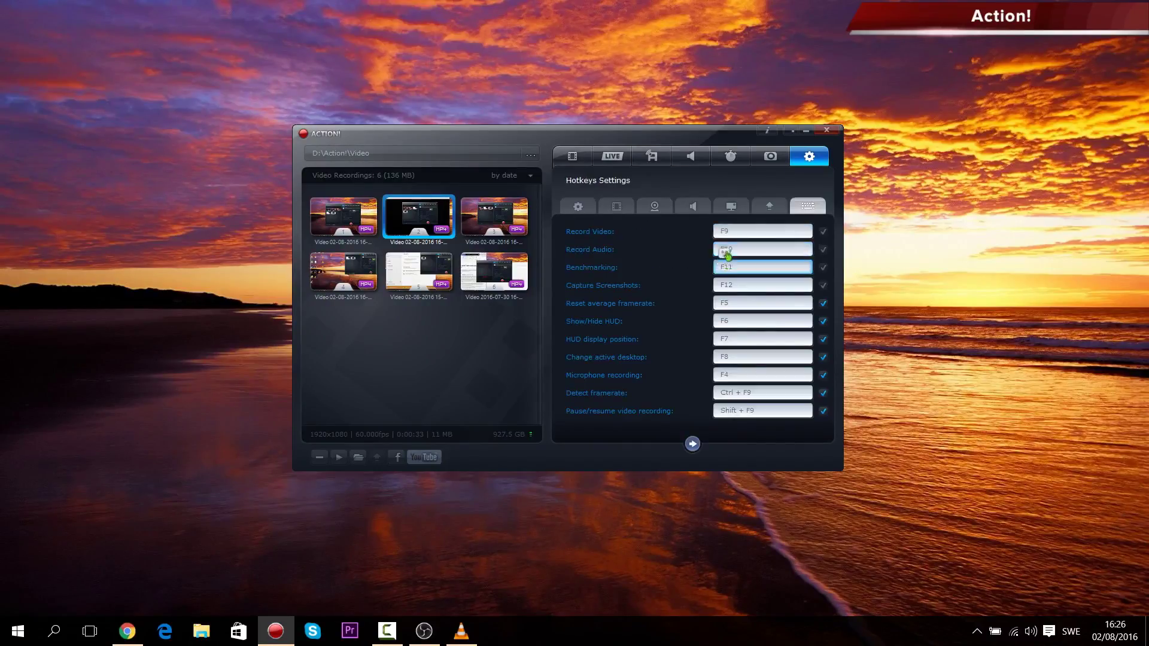
key("8")
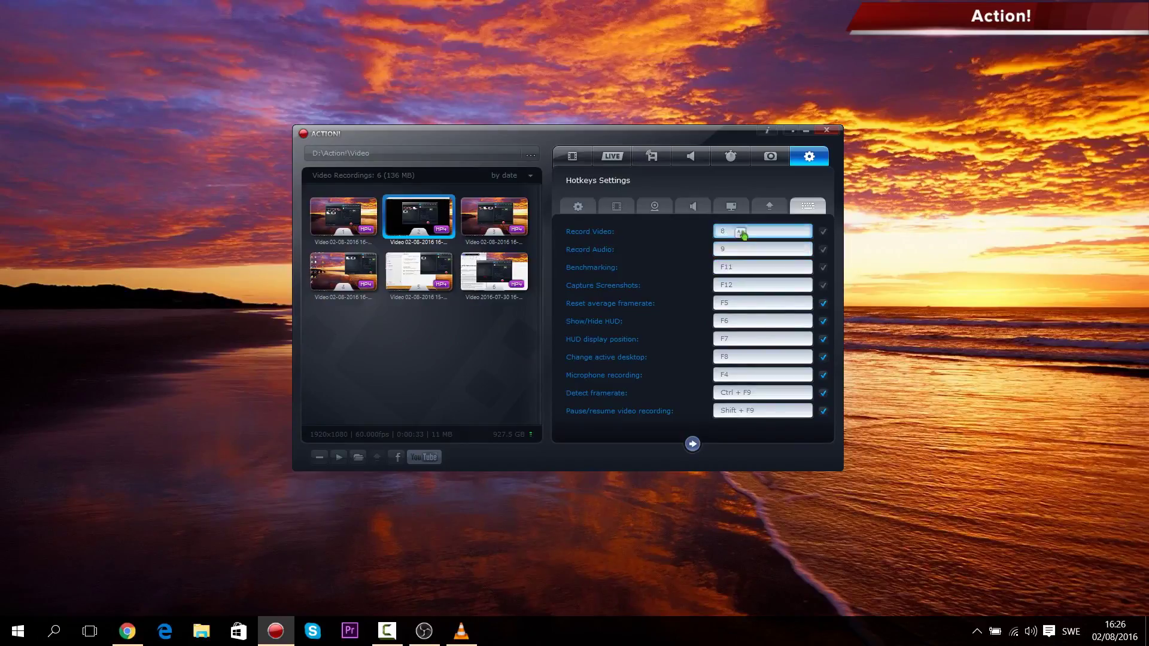
key("9")
- Go back to the video recordings and view the file actions available for the newest clip
left_click(573, 156)
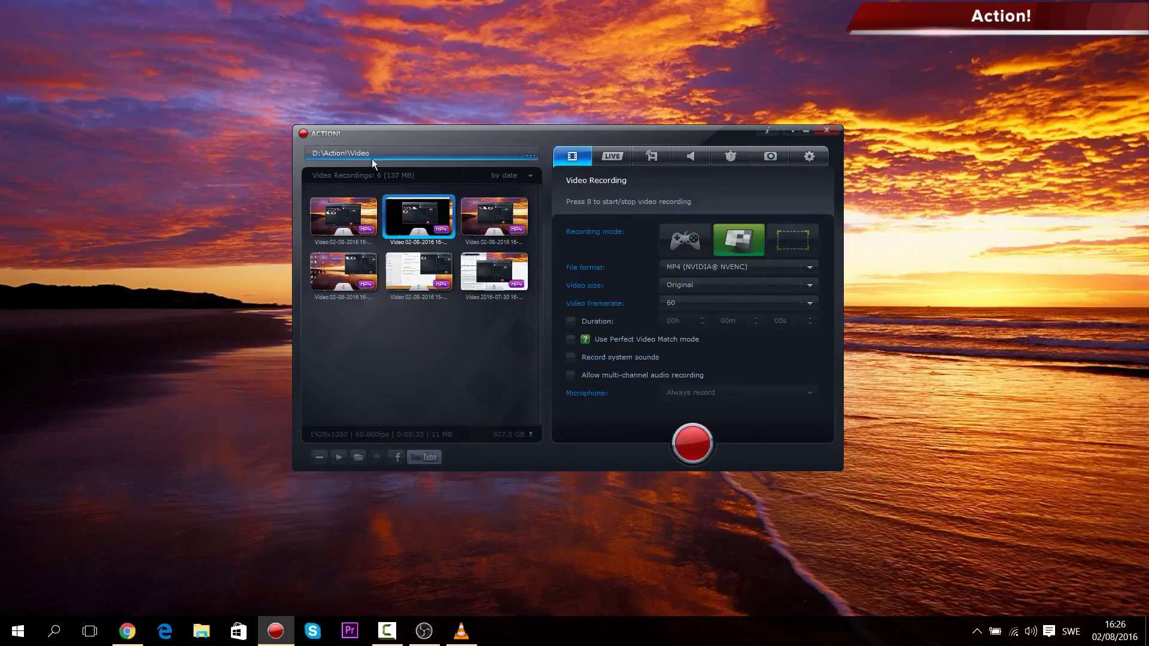
right_click(346, 216)
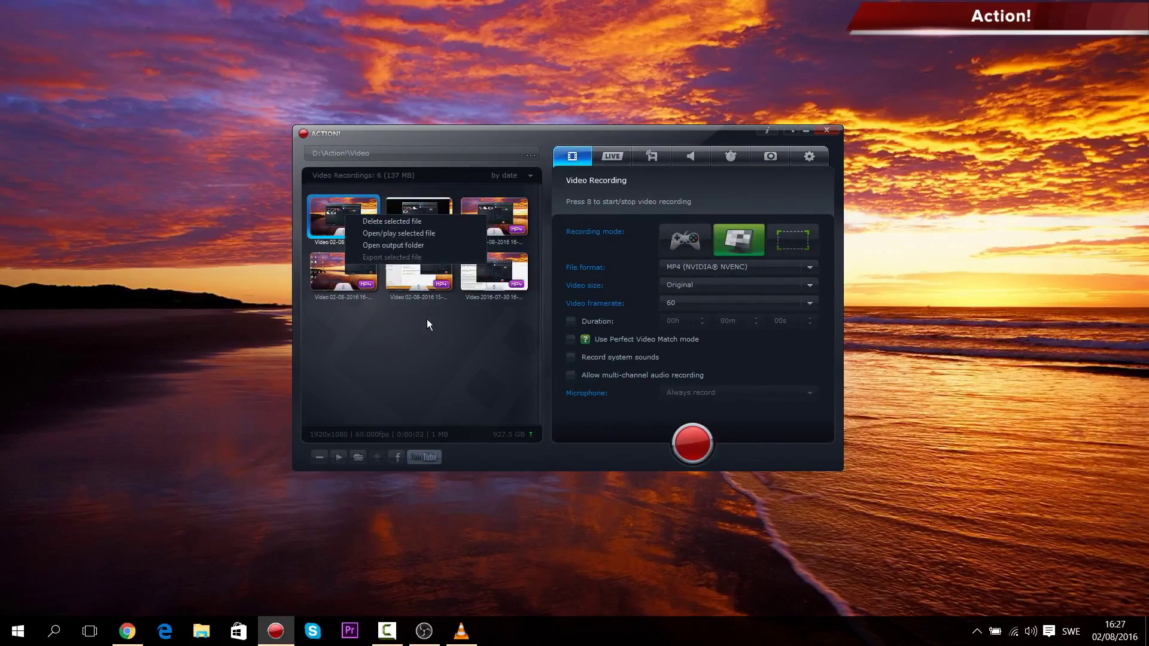
left_click(413, 335)
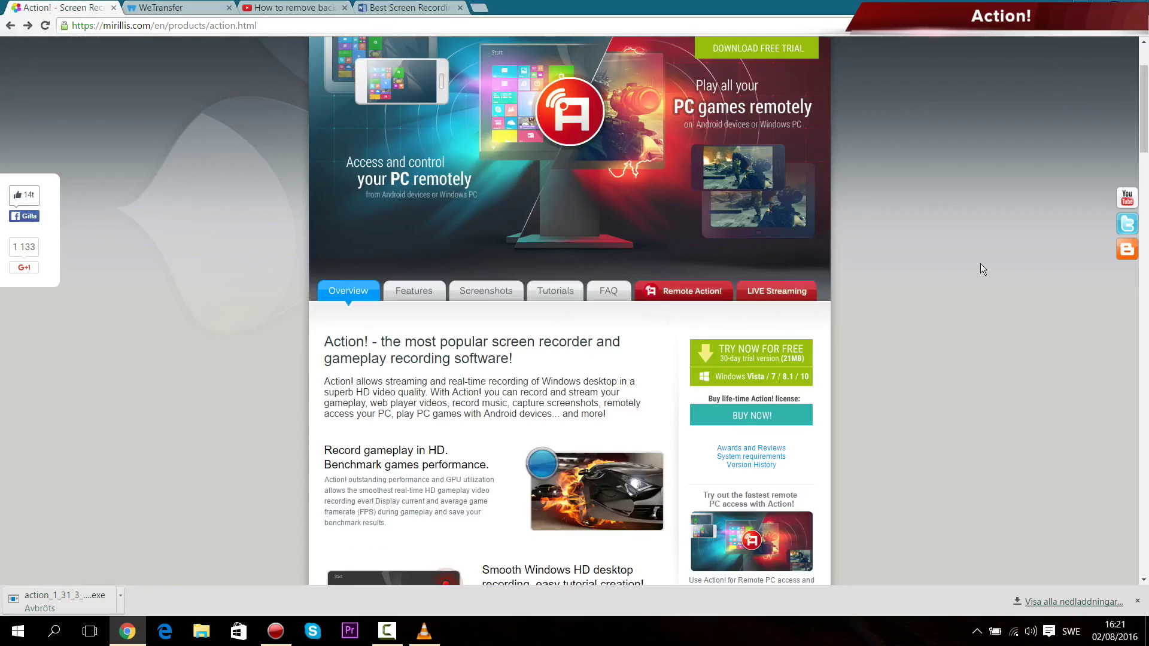
- Review the Action! product page in the browser and open its online store page to check the licence types and prices
scroll(995, 261, "up", 2)
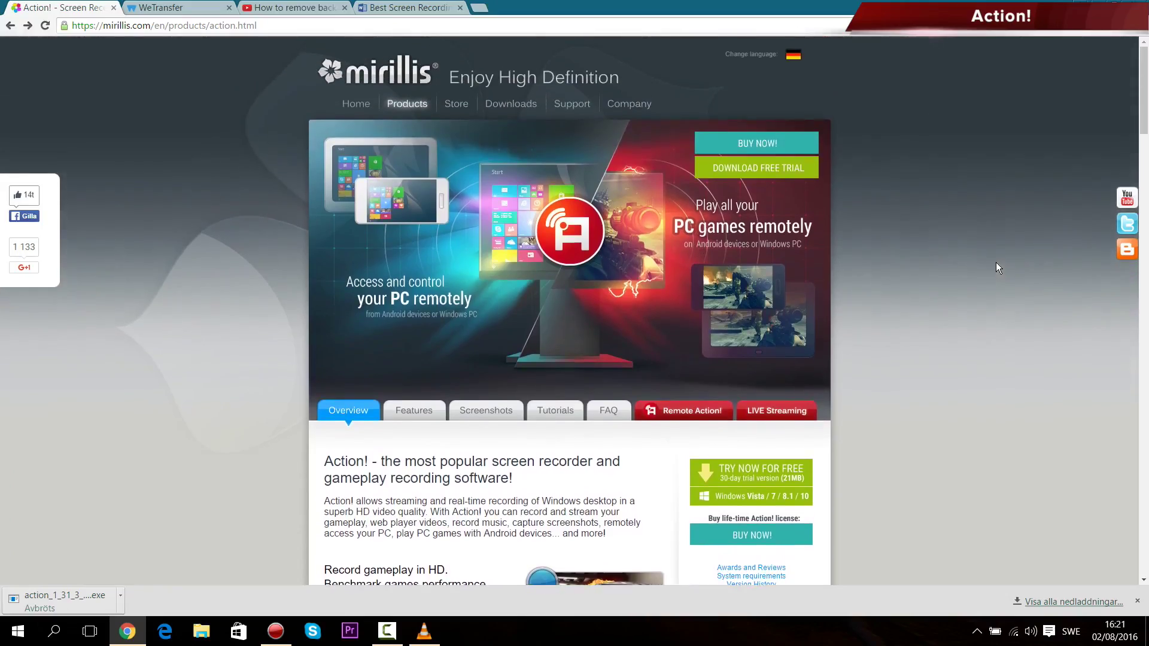
scroll(996, 267, "down", 2)
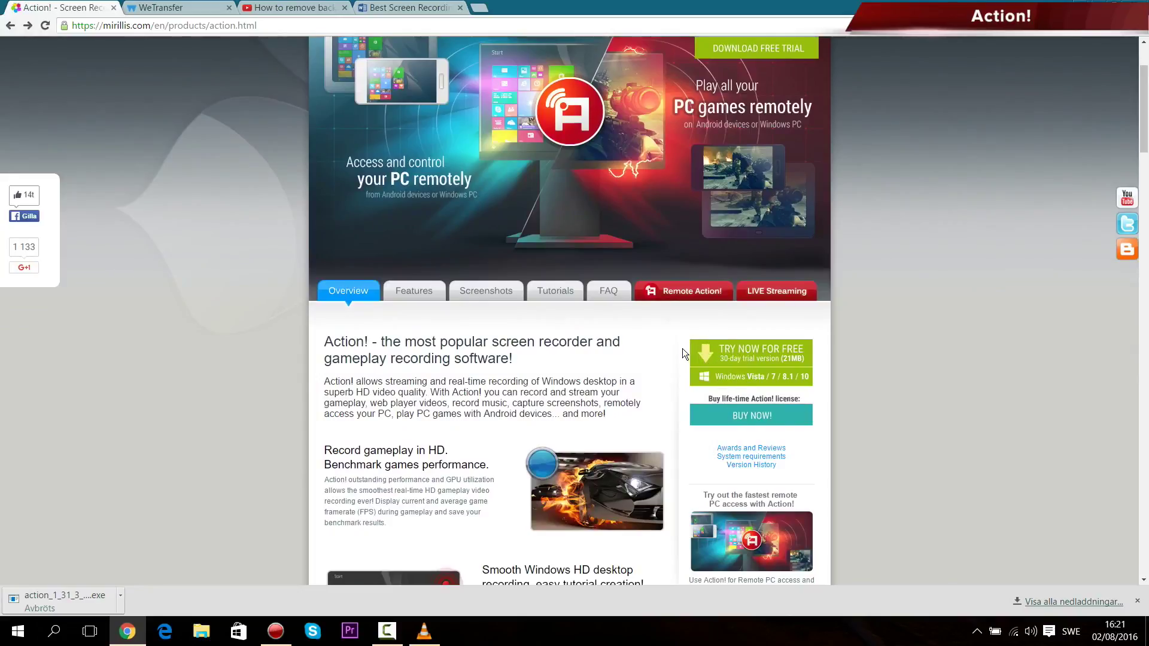
scroll(704, 233, "up", 1)
left_click(726, 481)
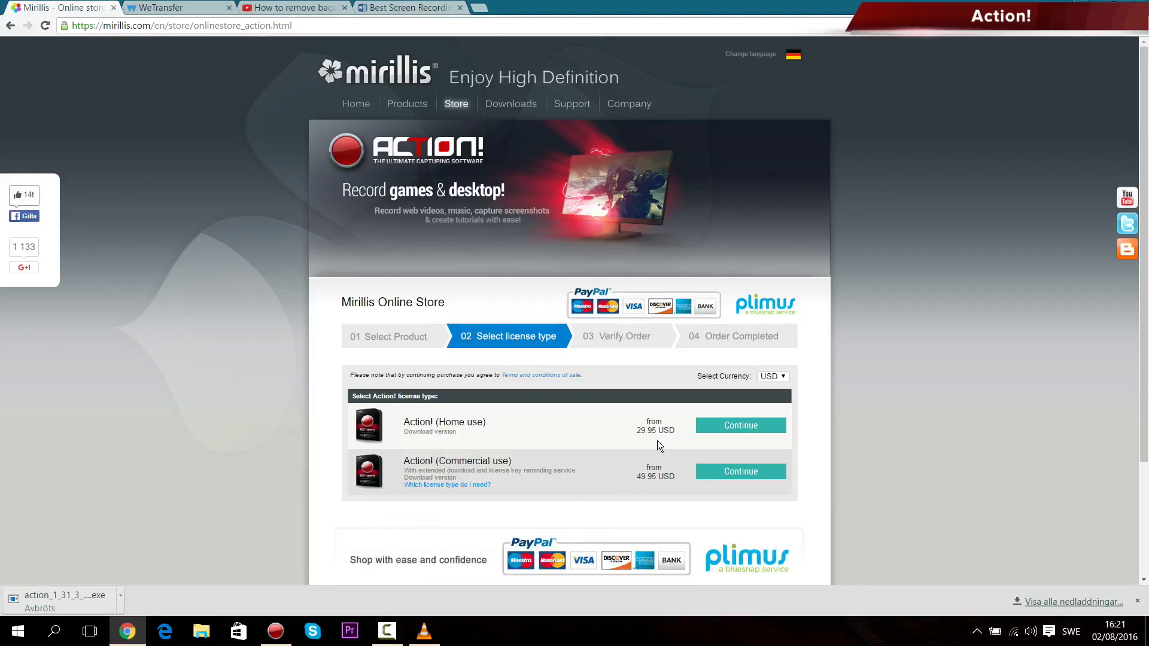
scroll(619, 411, "down", 2)
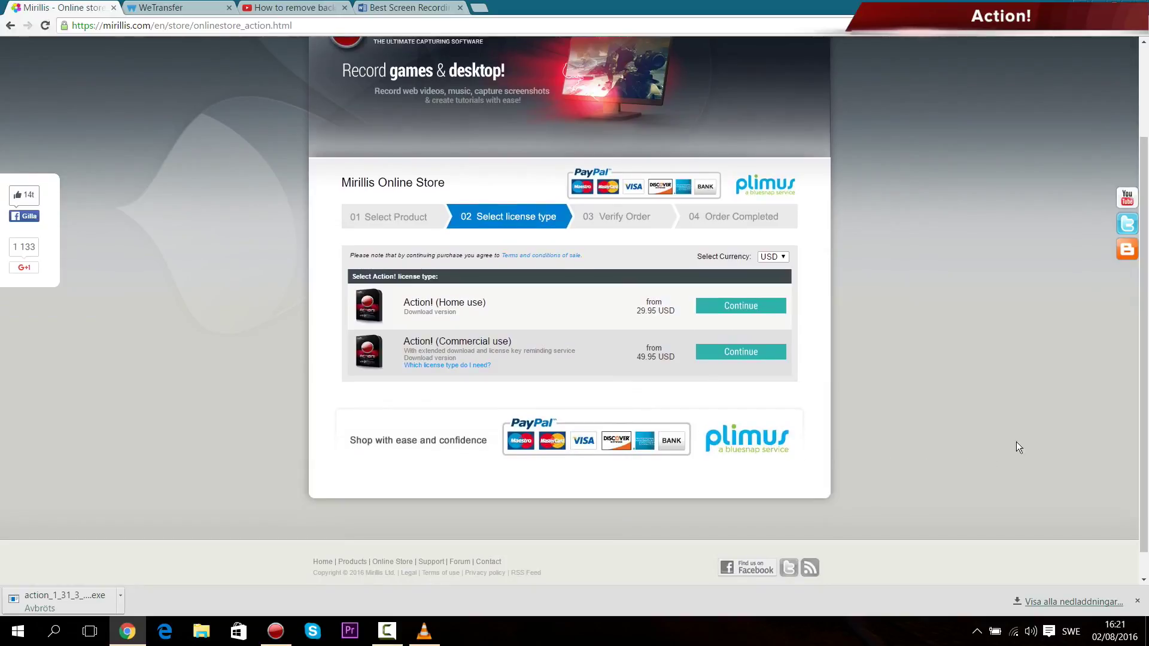
left_click_drag(1144, 429, 1142, 406)
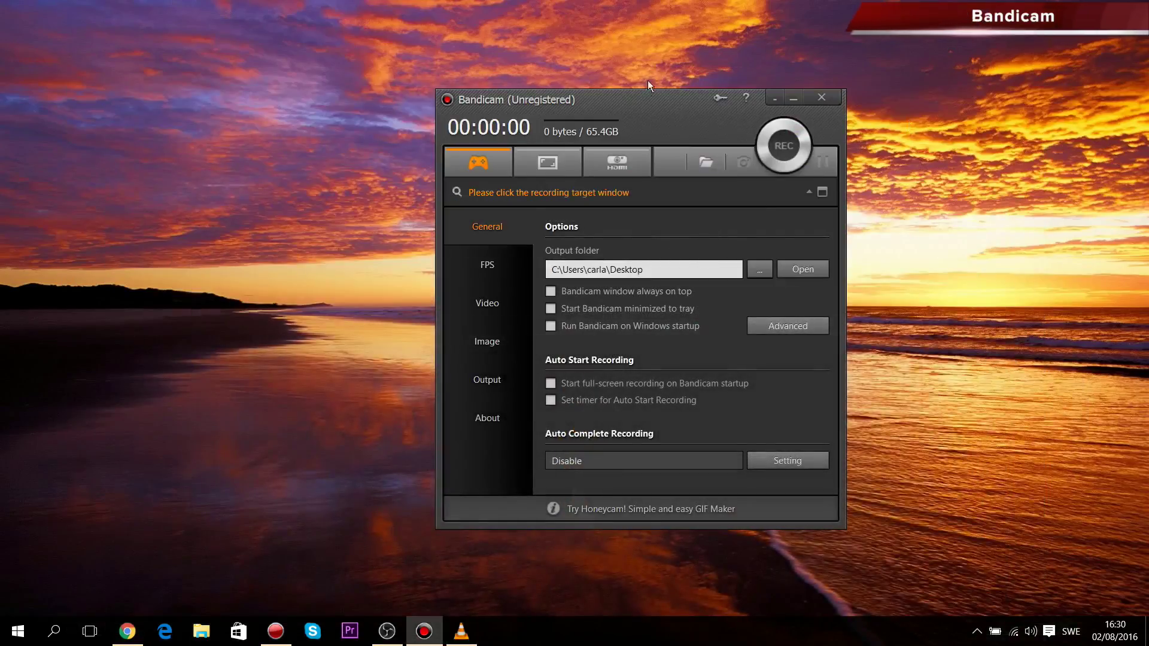
- Switch to Bandicam and review its FPS, video, output and general settings
left_click_drag(648, 80, 573, 74)
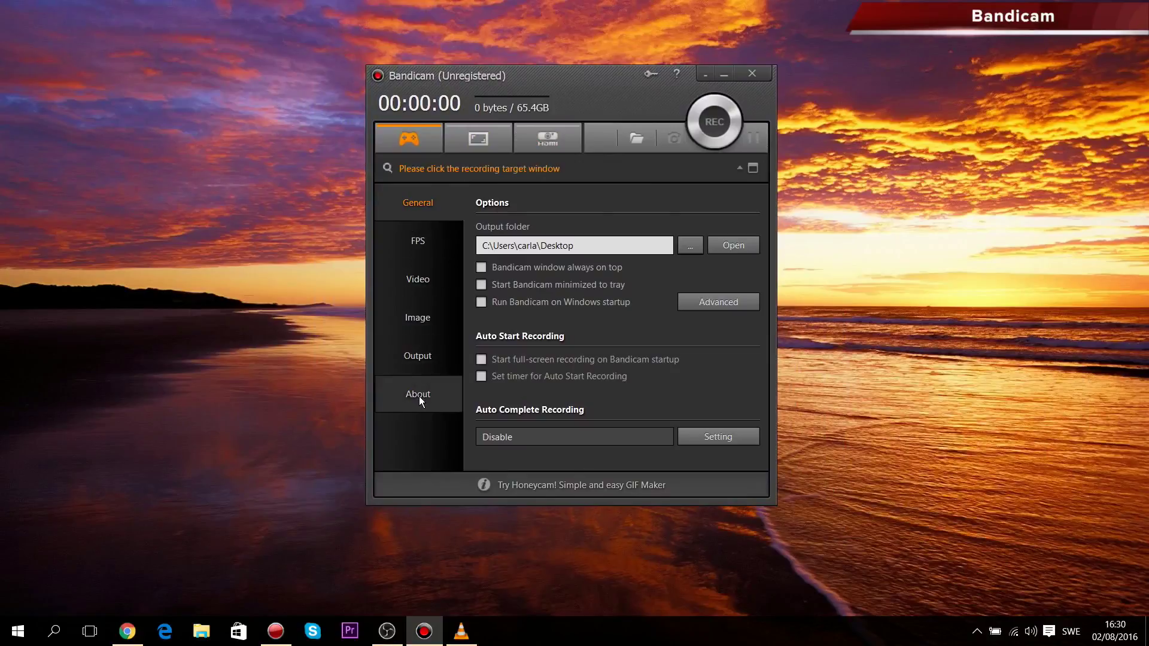
mouse_move(578, 75)
left_mouse_down()
mouse_move(652, 61)
mouse_move(521, 56)
mouse_move(521, 93)
mouse_move(570, 75)
left_mouse_up()
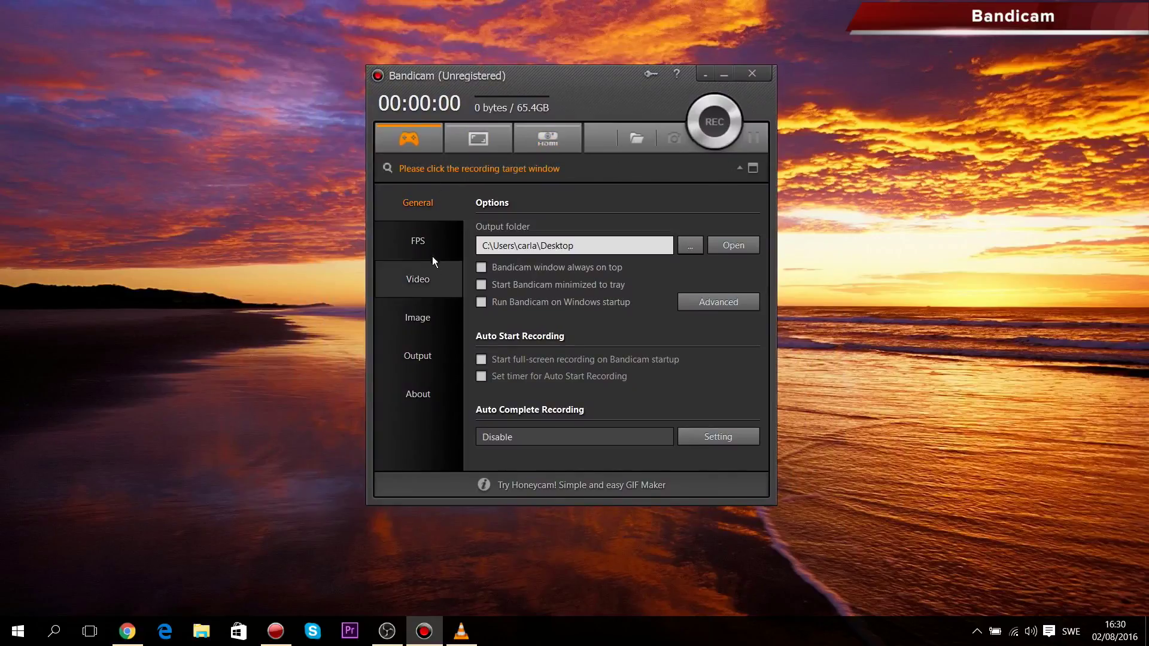
left_click(430, 239)
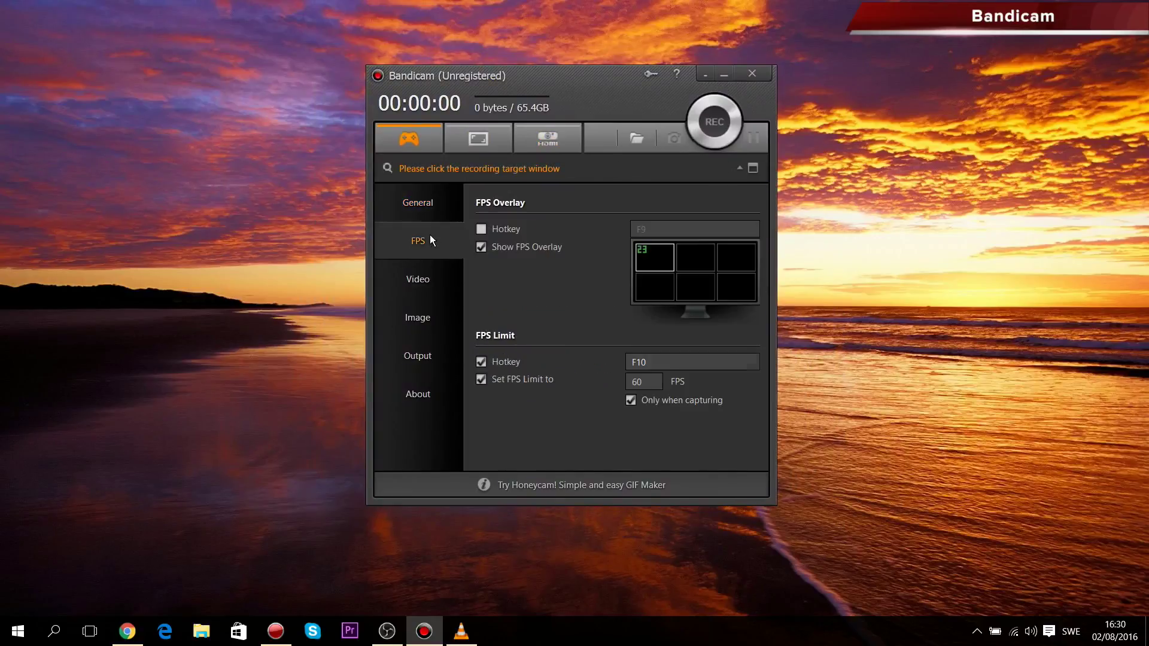
left_click(421, 285)
left_click(437, 355)
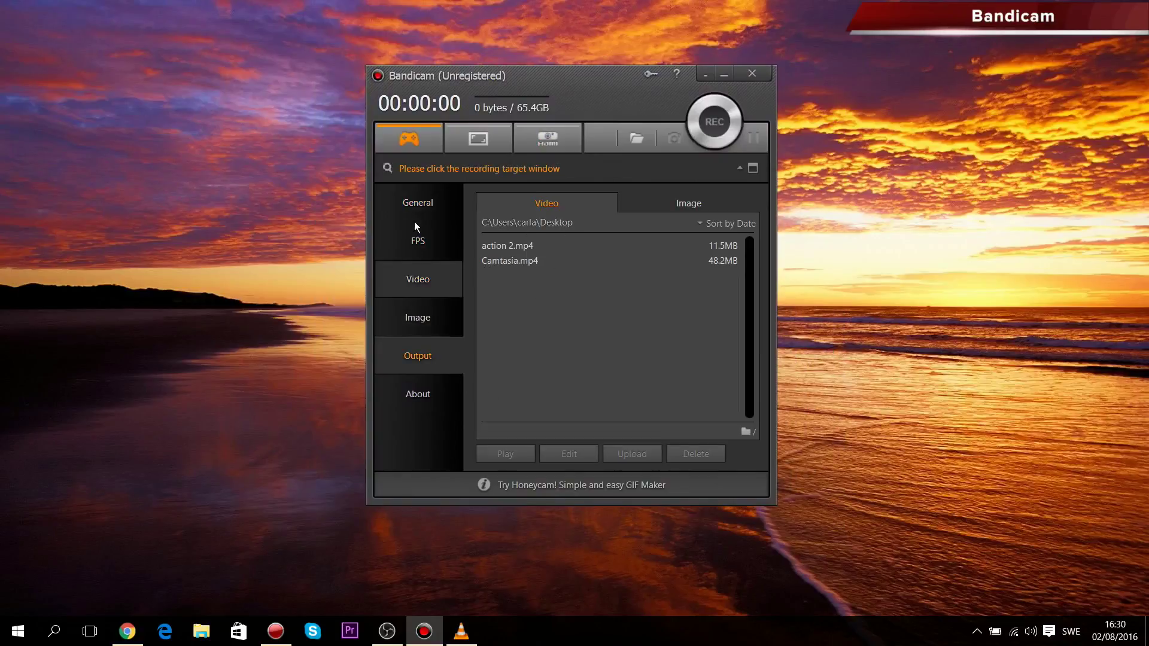
left_click(429, 201)
- Switch to screen recording mode, set the recording area to FullScreen and try to start a recording, closing the recording area bar at the end
left_click(476, 144)
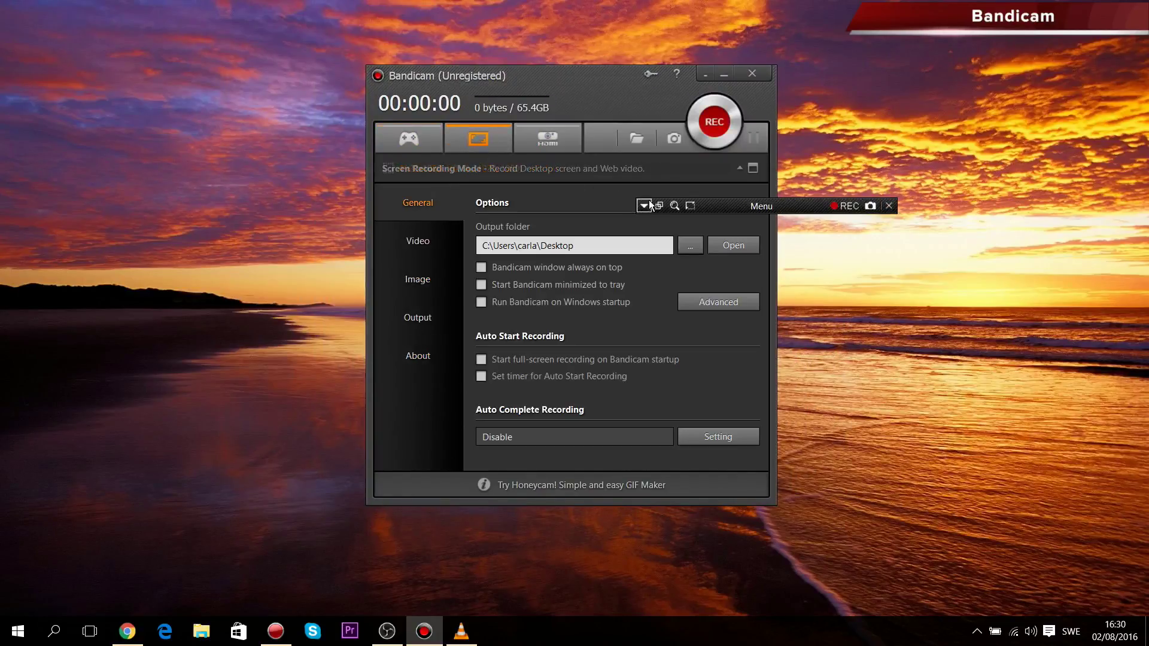
left_click(691, 206)
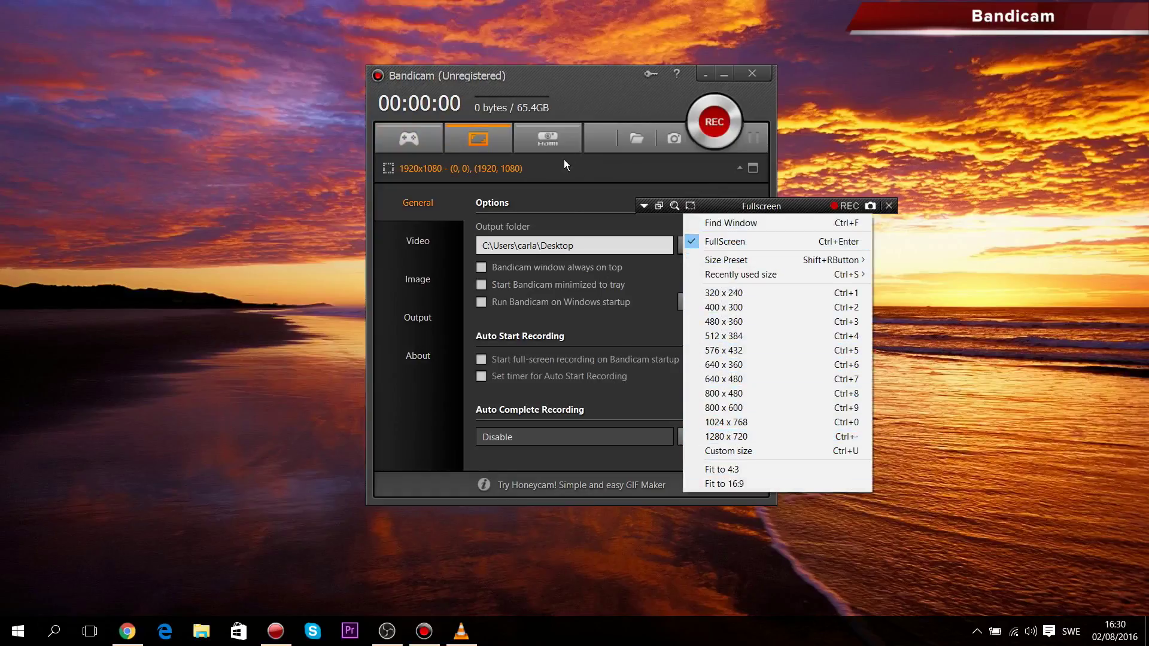
left_click(593, 154)
left_click(701, 122)
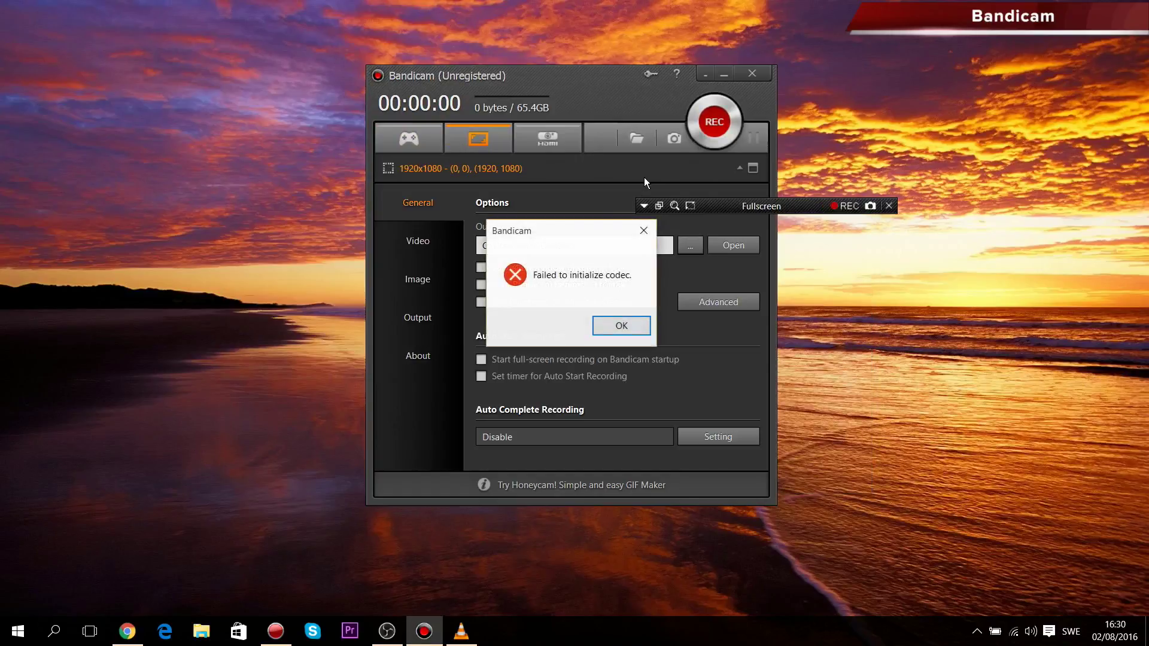
left_click(621, 327)
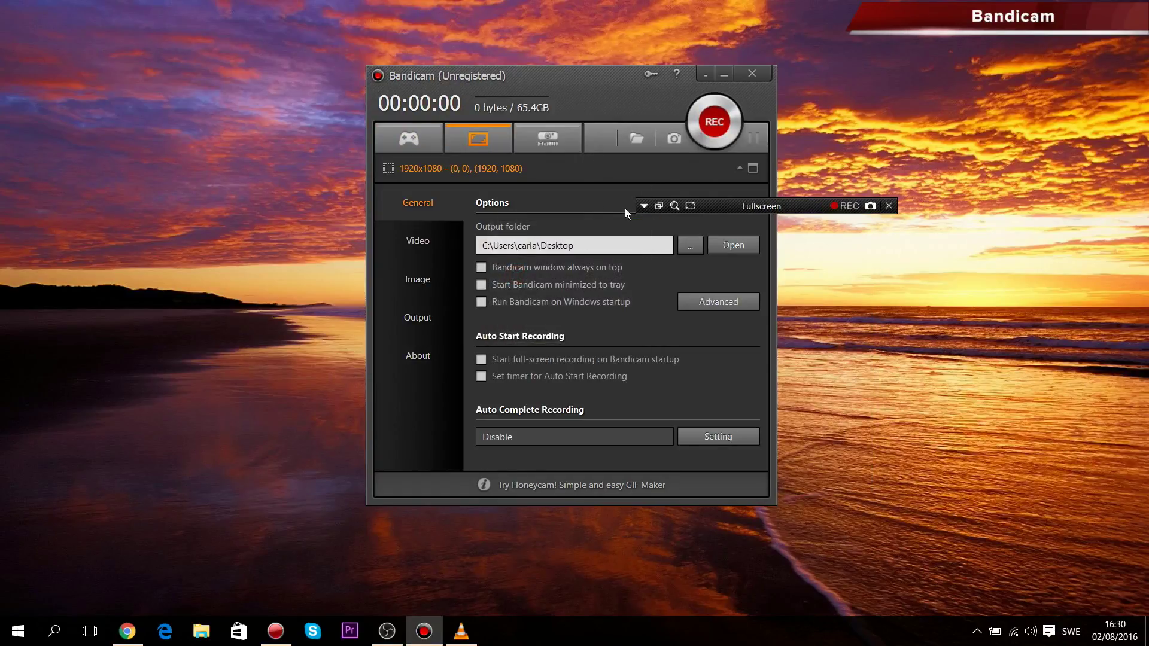
left_click(888, 206)
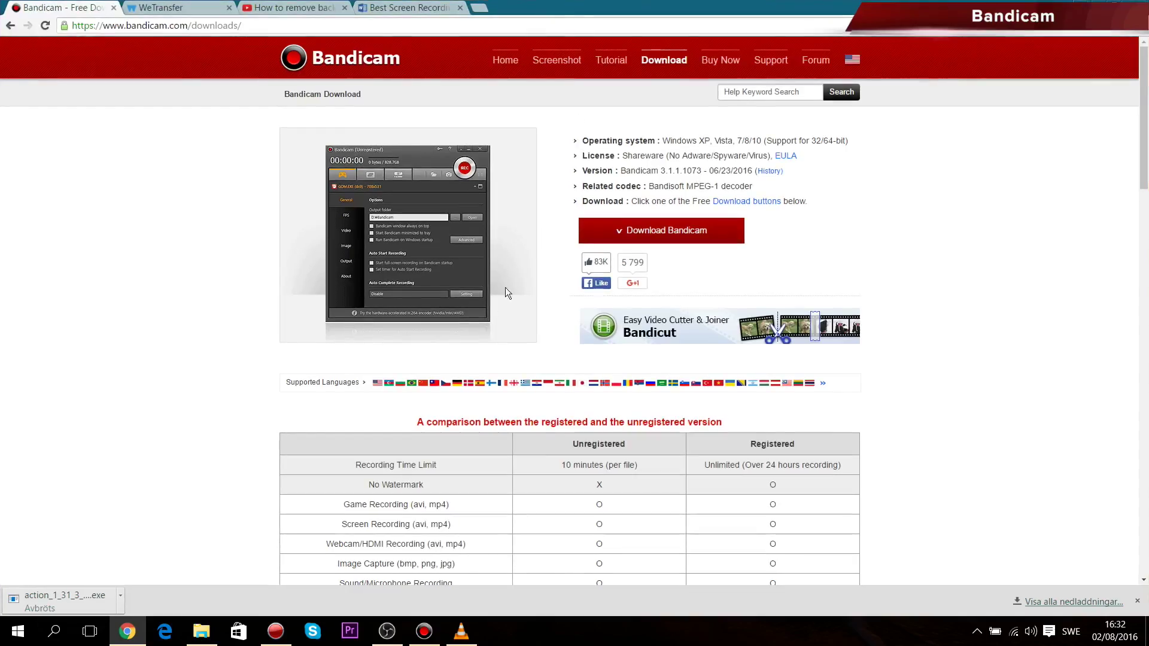
- Review the Bandicam download page in the browser, examining the recording time limit and watermark differences between the unregistered and registered versions
scroll(1145, 156, "down", 3)
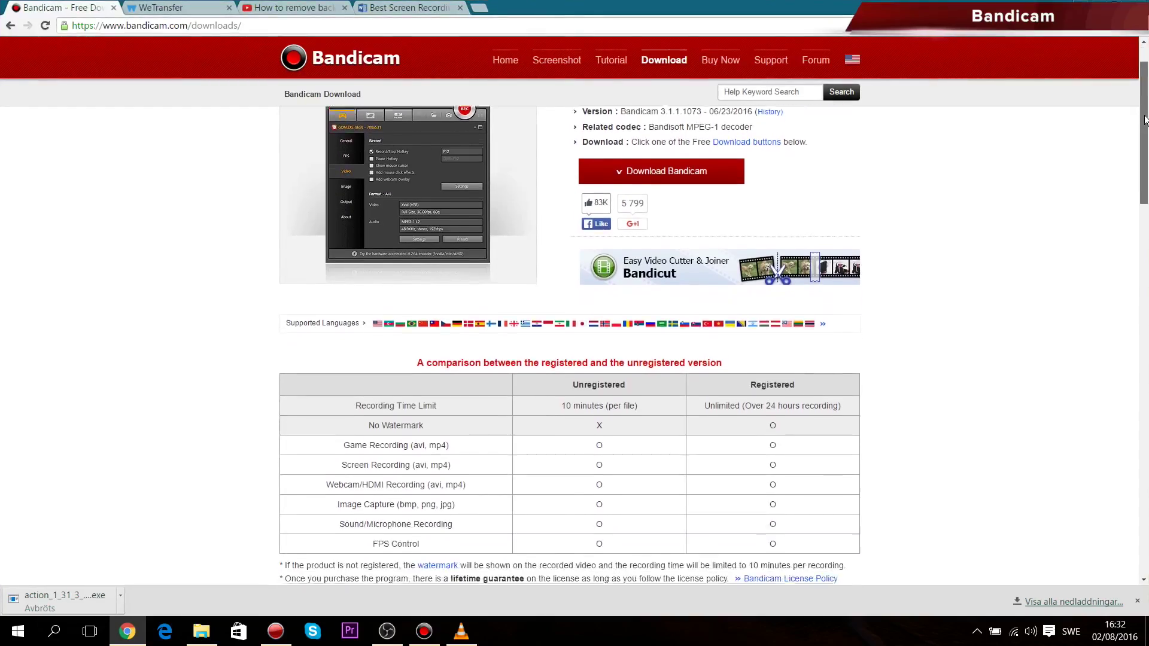
scroll(1145, 146, "down", 2)
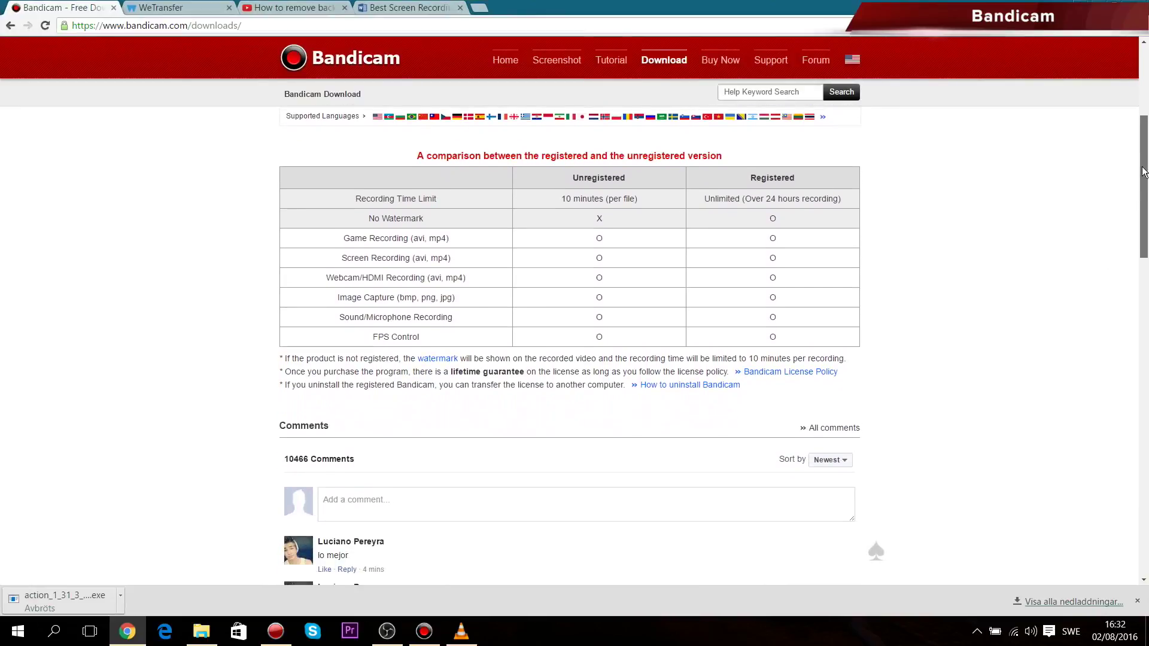
left_click_drag(562, 200, 635, 200)
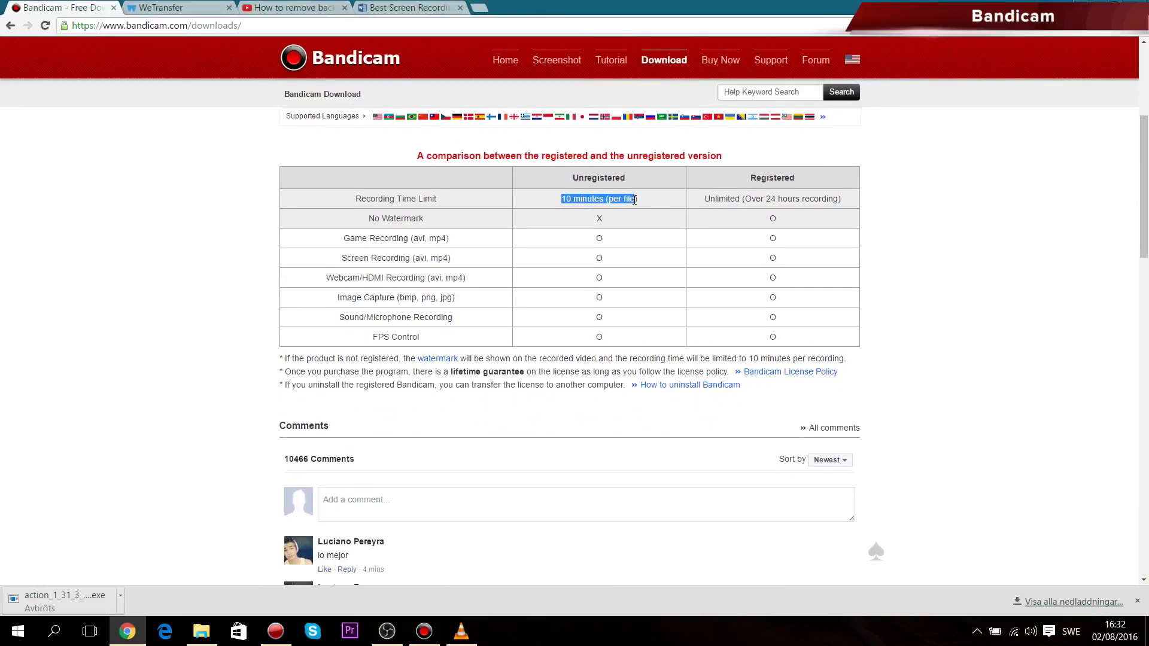
left_click(599, 220)
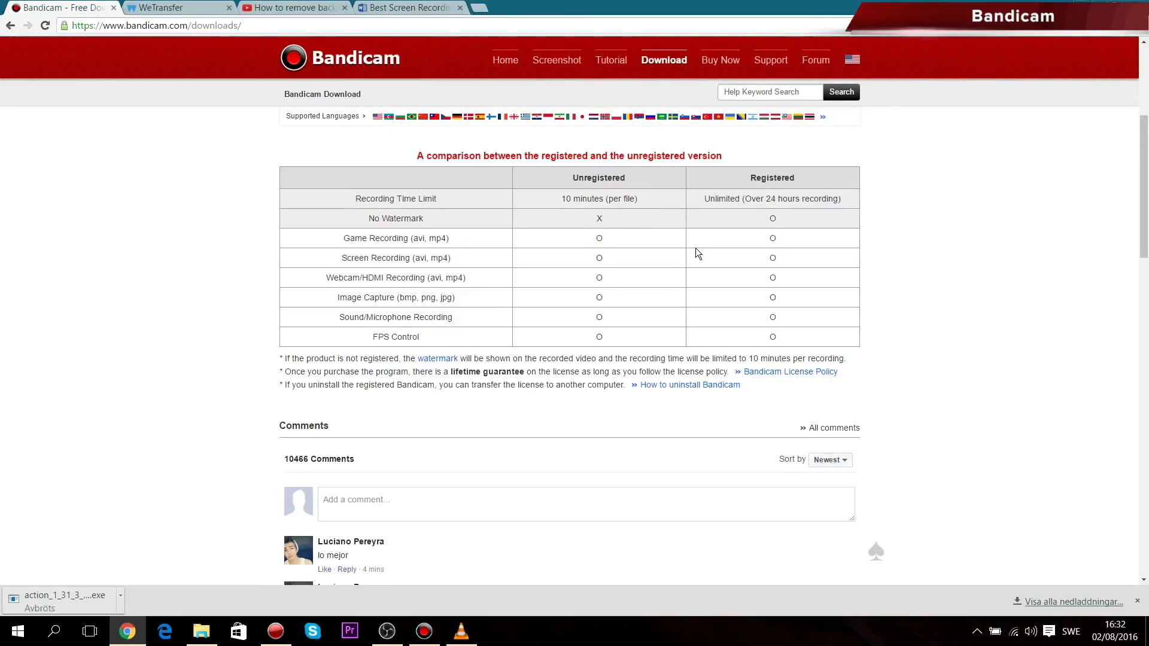
left_click_drag(1146, 170, 1146, 102)
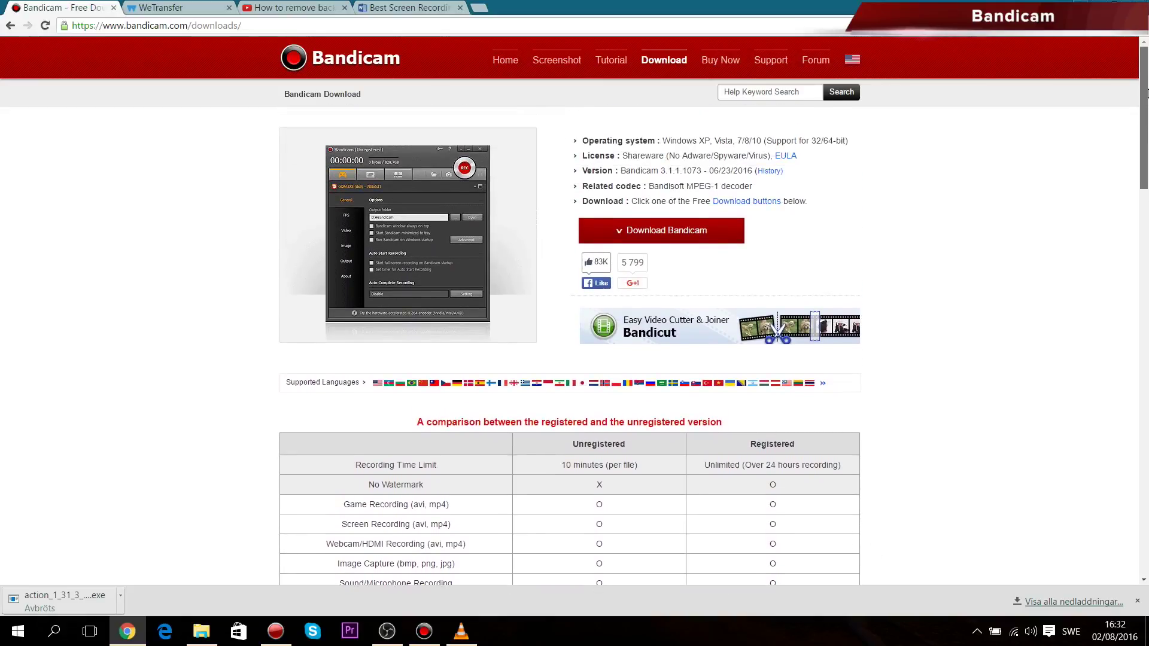
scroll(1139, 119, "down", 3)
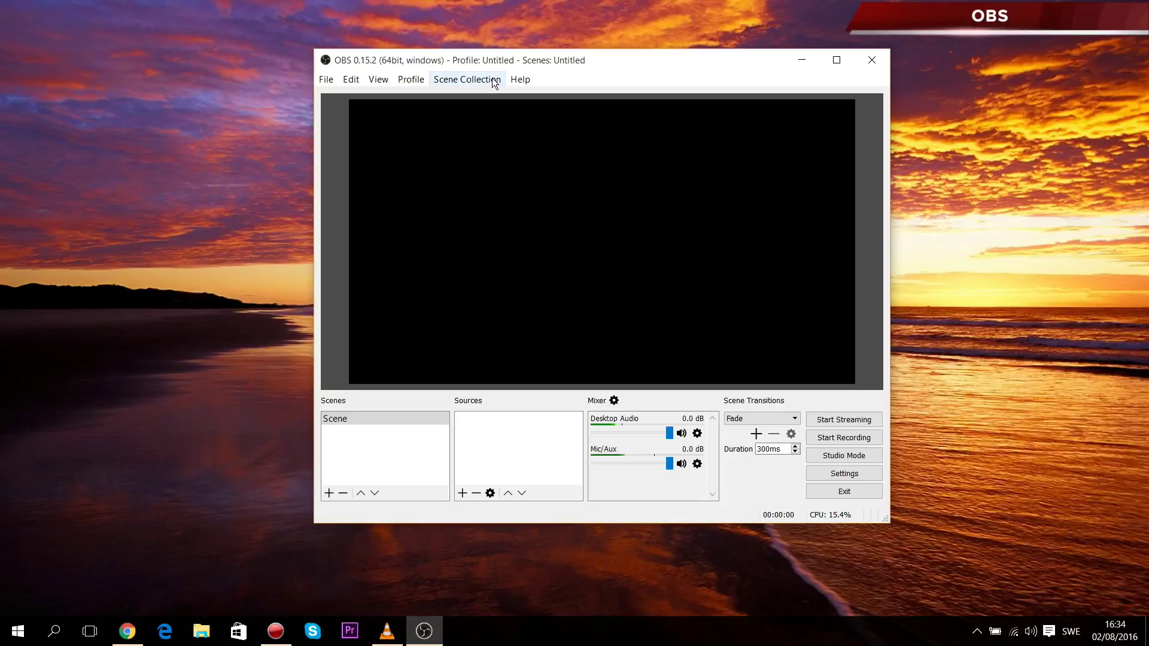
- Switch to OBS, add a Display Capture source to the scene and review the general and video settings
left_click_drag(505, 55, 481, 51)
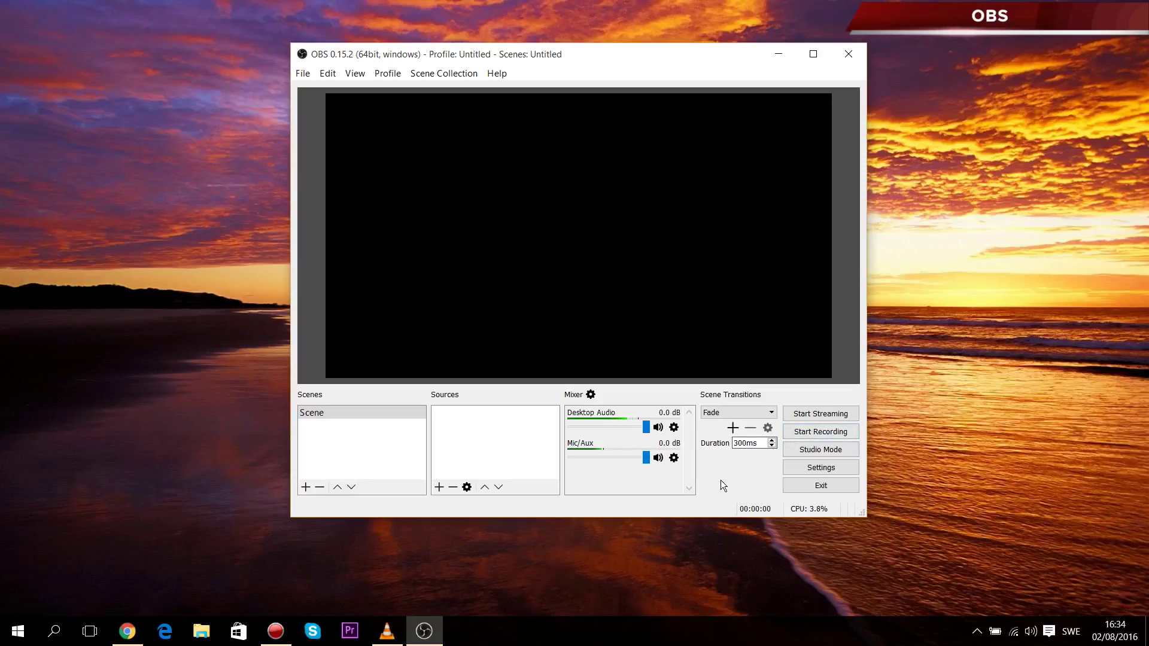
left_click(440, 488)
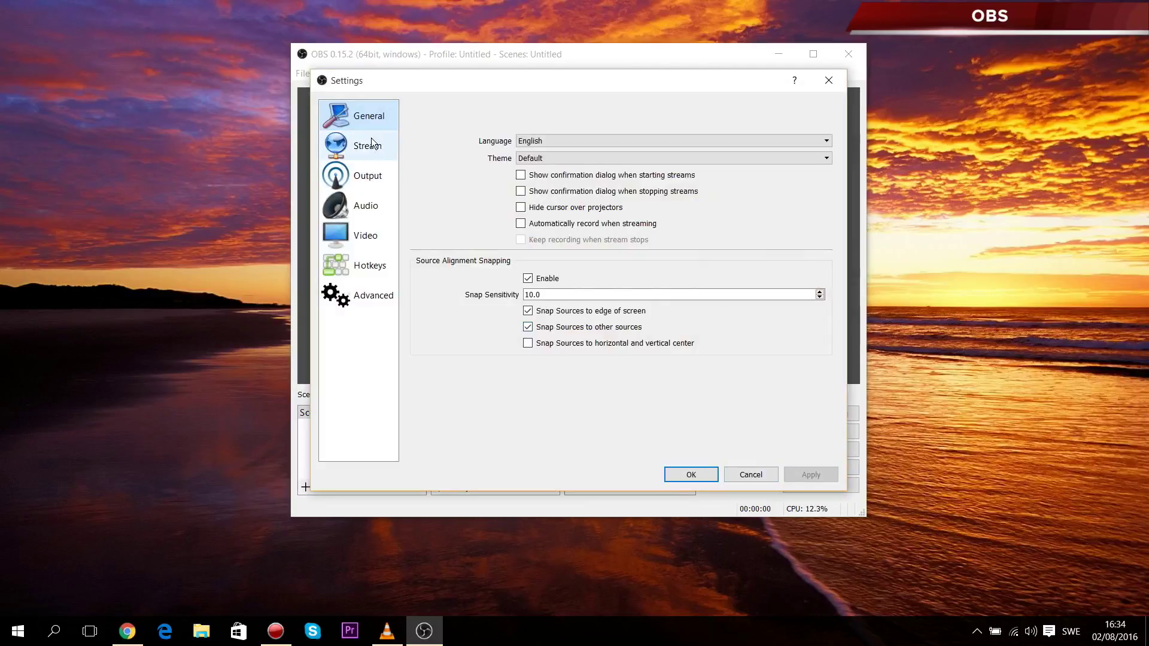
left_click(374, 238)
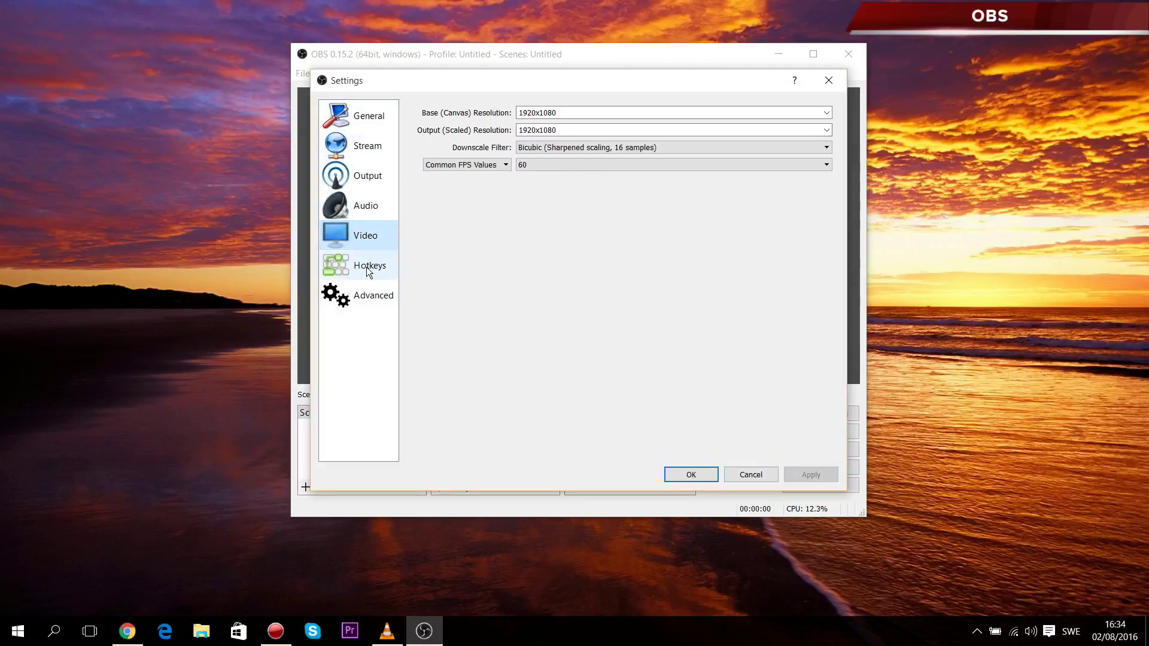
left_click(685, 475)
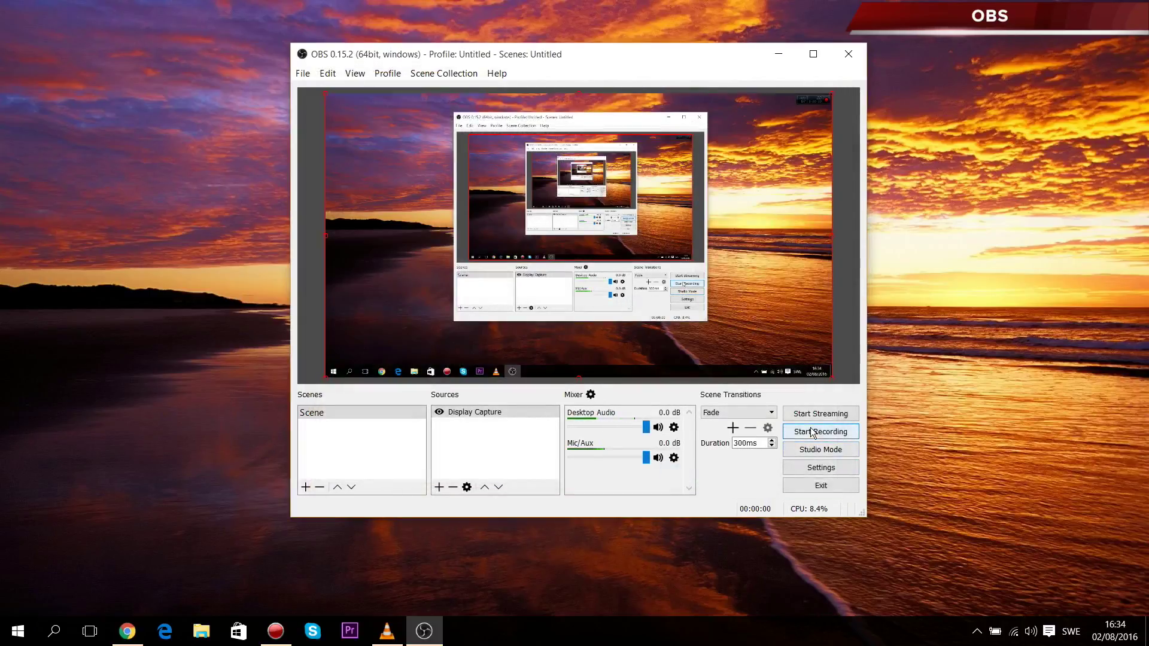
- Record a short clip of the display and view the saved files in the recordings folder
left_click(811, 432)
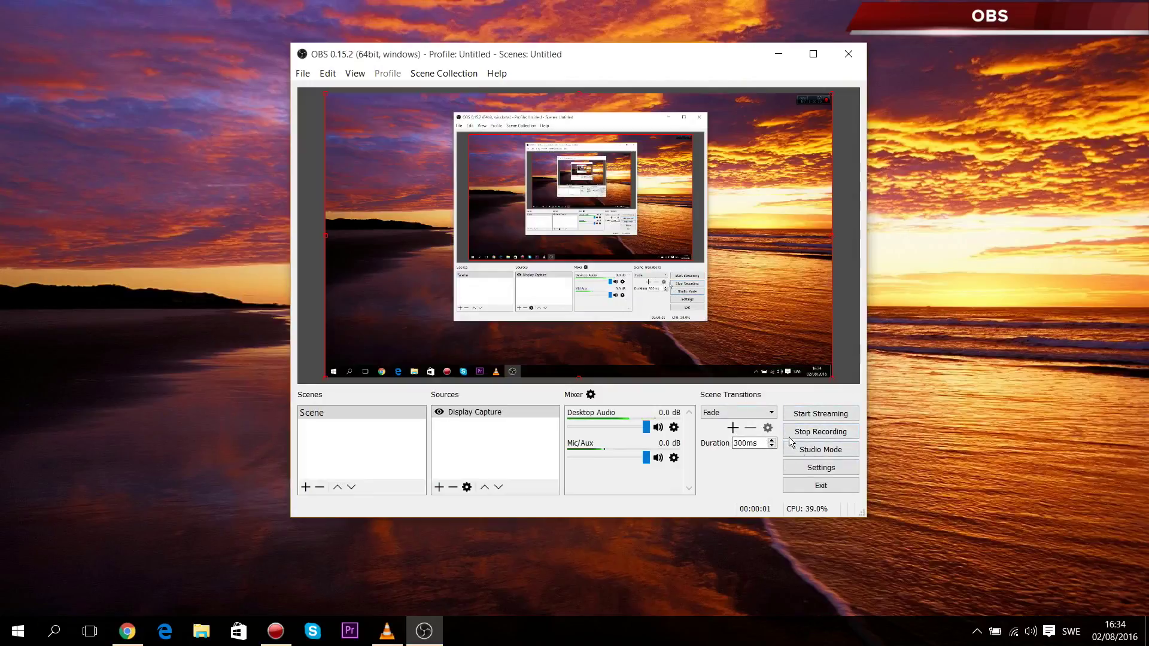
left_click(808, 433)
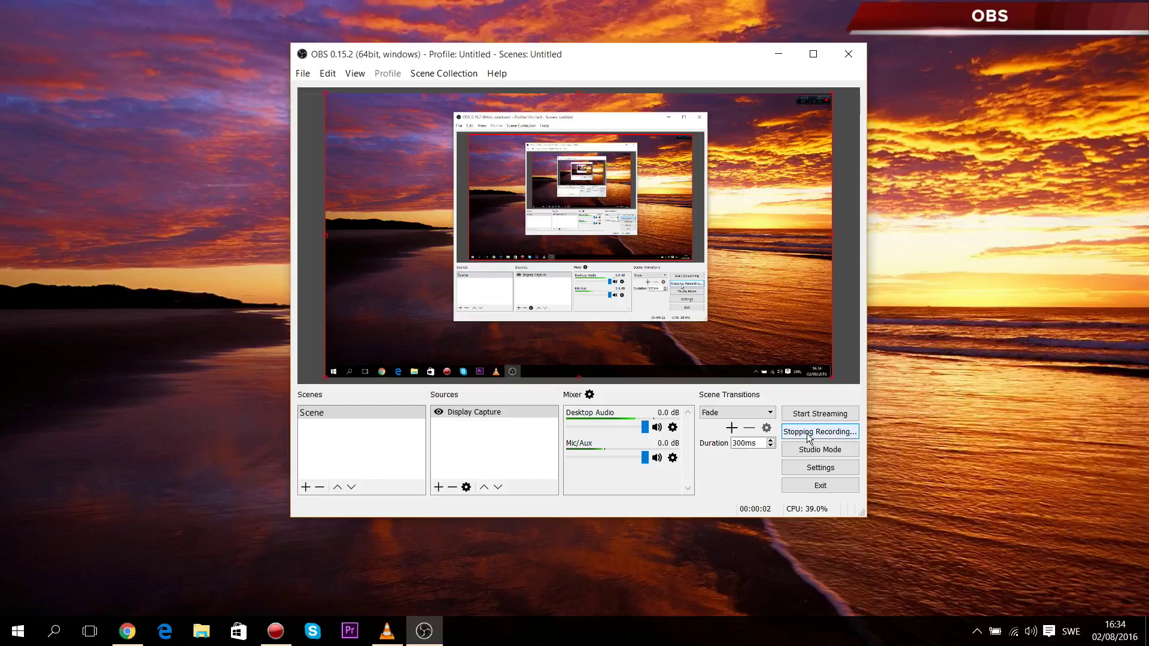
left_click(301, 75)
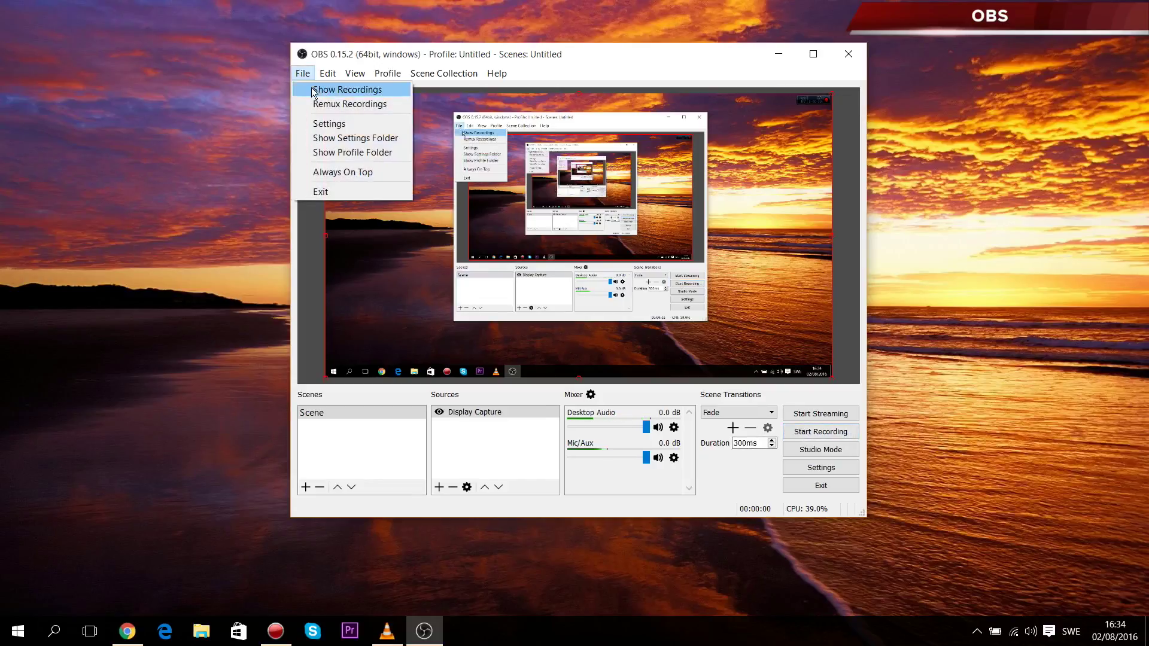
left_click(347, 90)
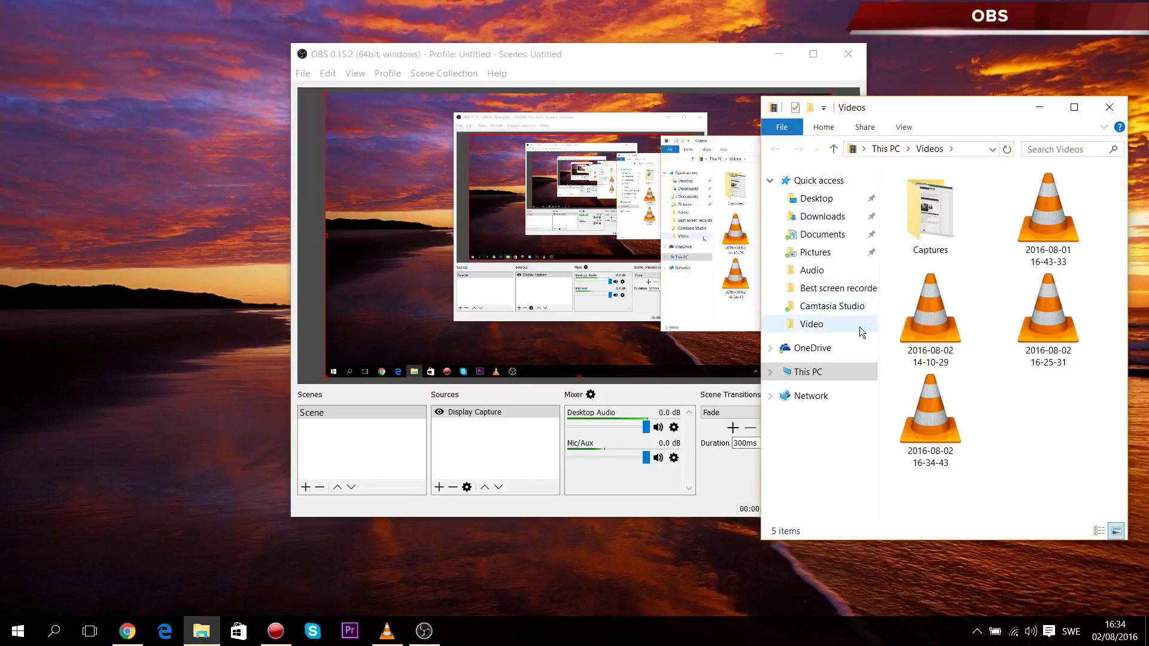
left_click_drag(974, 427, 925, 199)
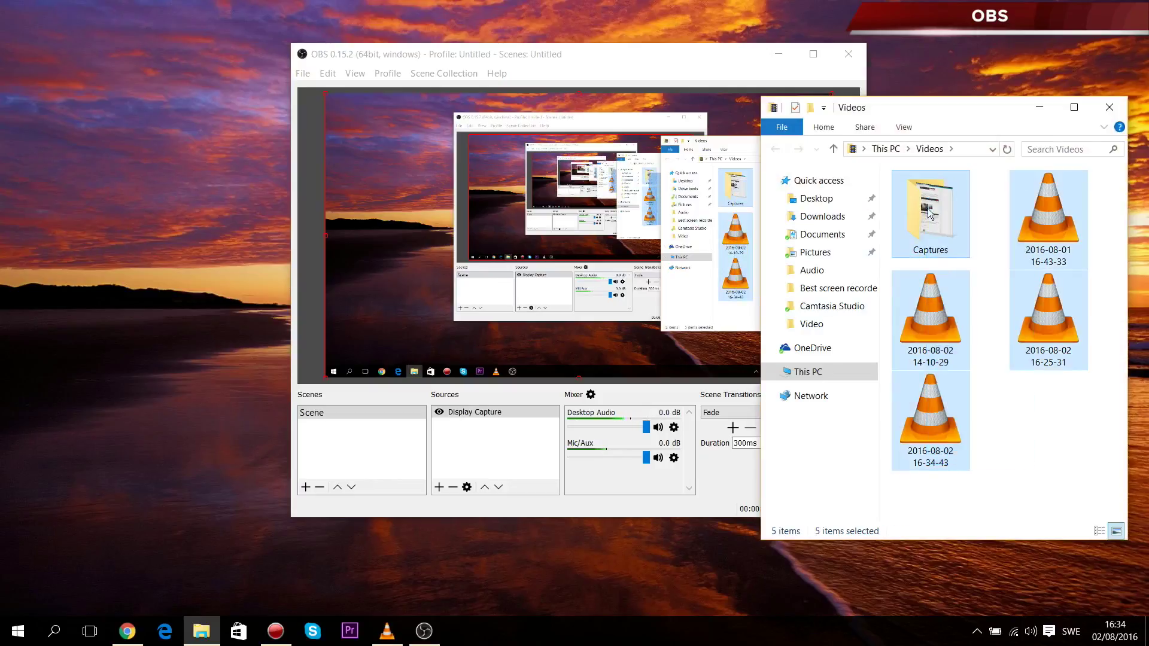
left_click(1047, 455)
left_click(1040, 107)
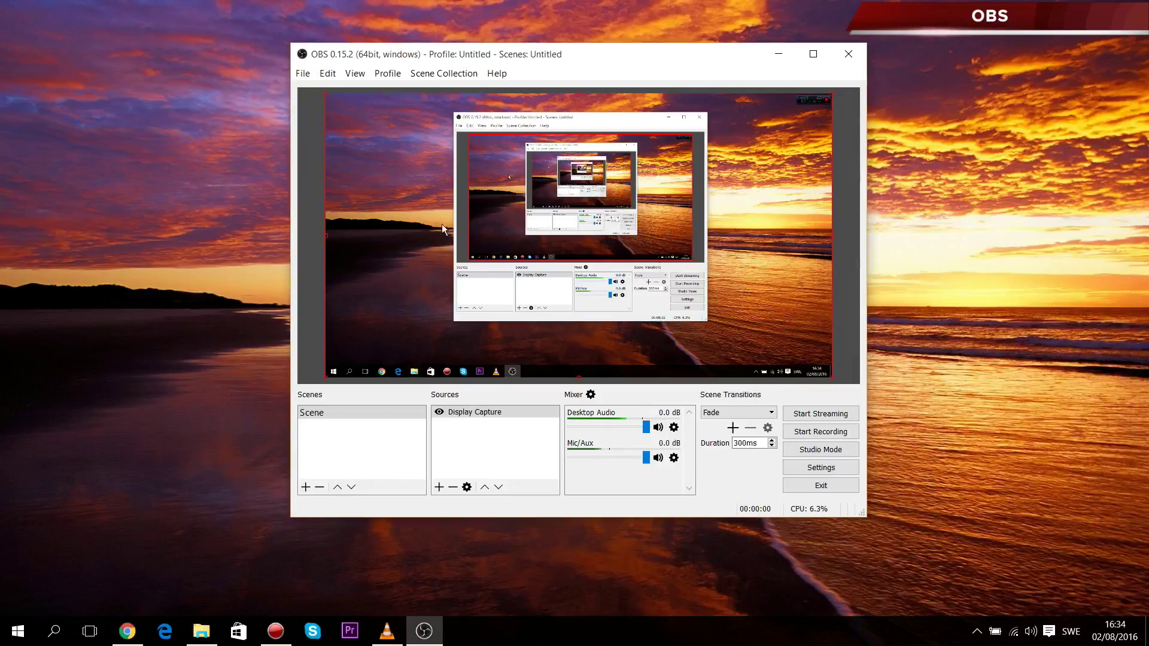
- Review the hotkey settings for starting and stopping a recording
left_click(840, 468)
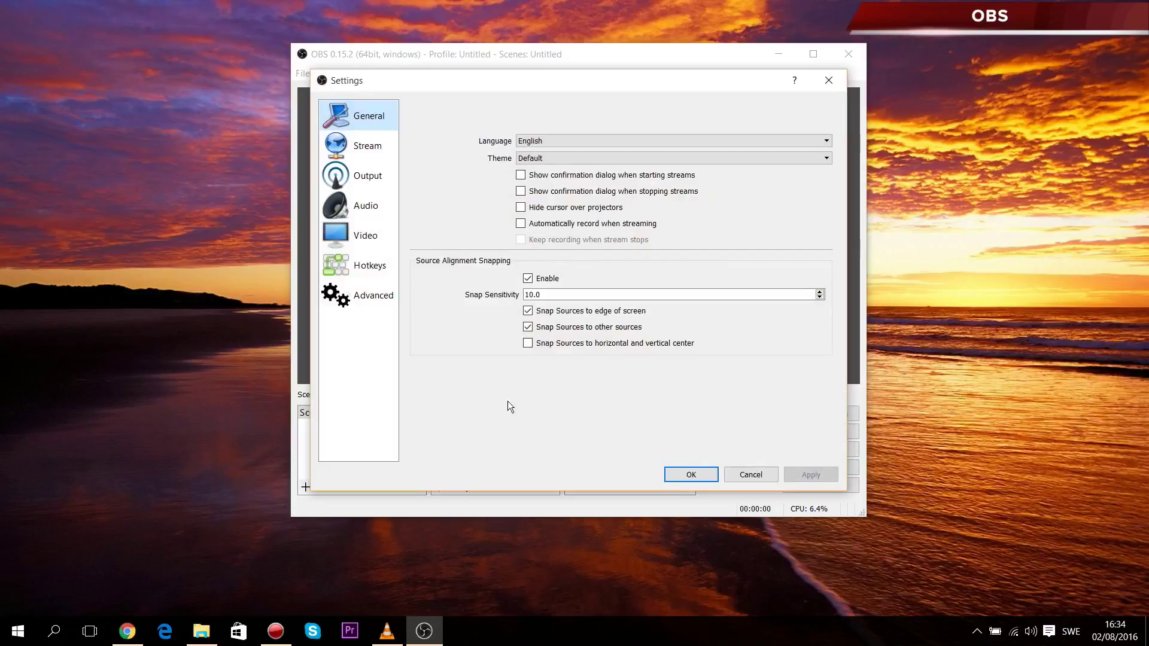
left_click(366, 272)
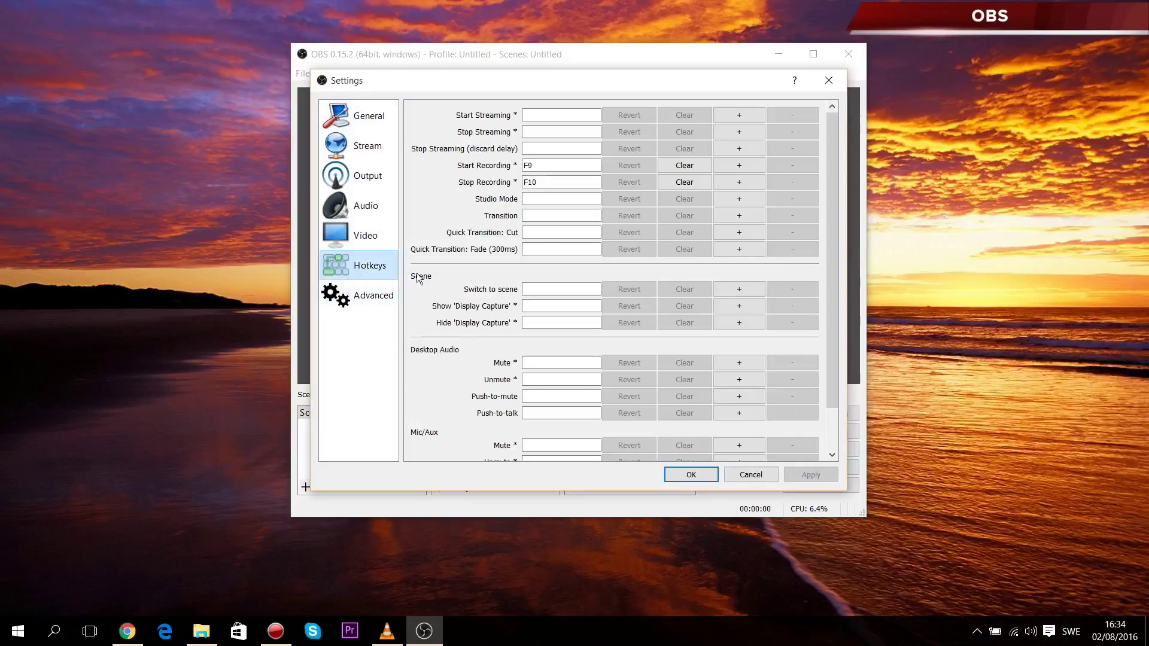
left_click(527, 165)
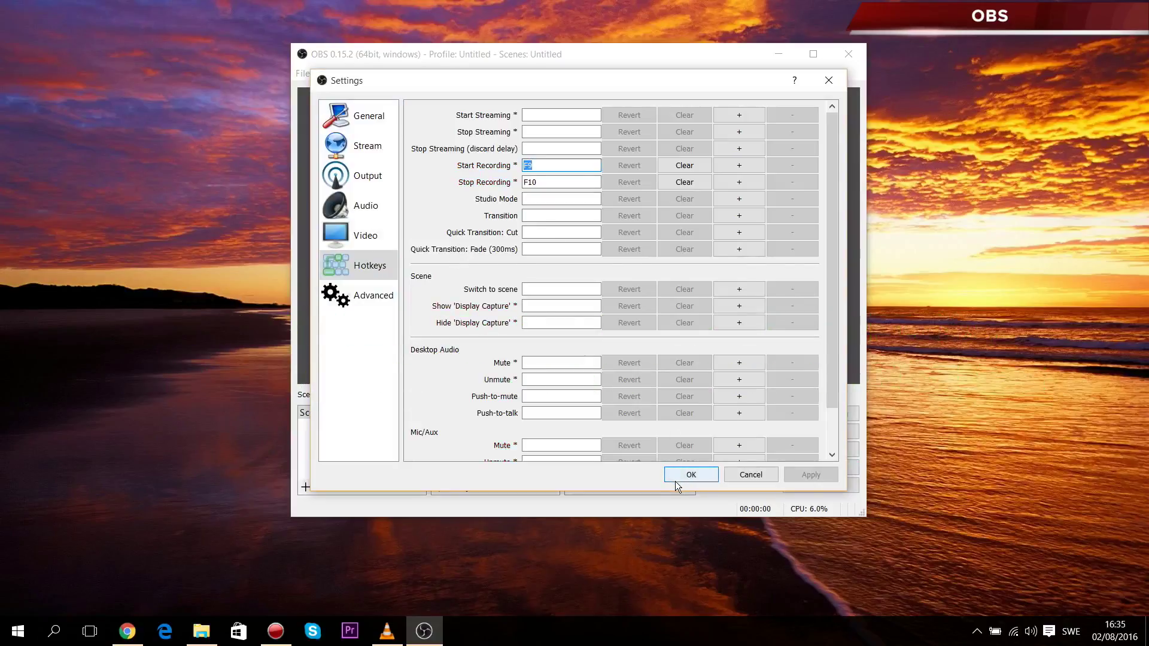
left_click(676, 480)
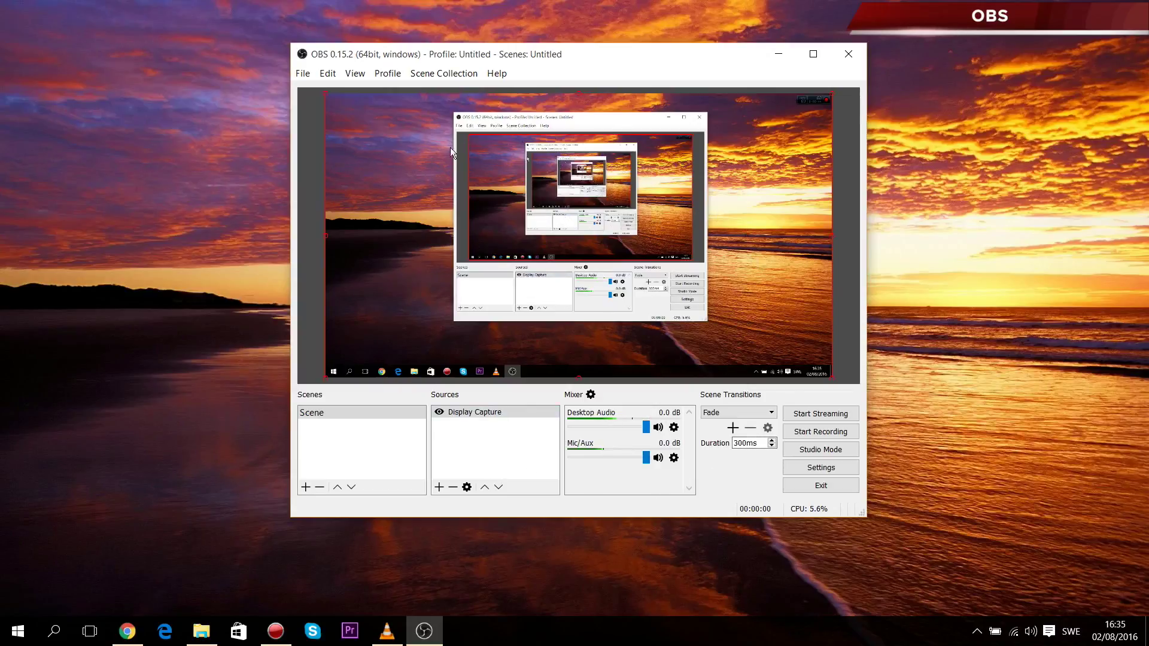
- Shift the Display Capture source down within the preview canvas and move it back up
left_click_drag(506, 129, 473, 238)
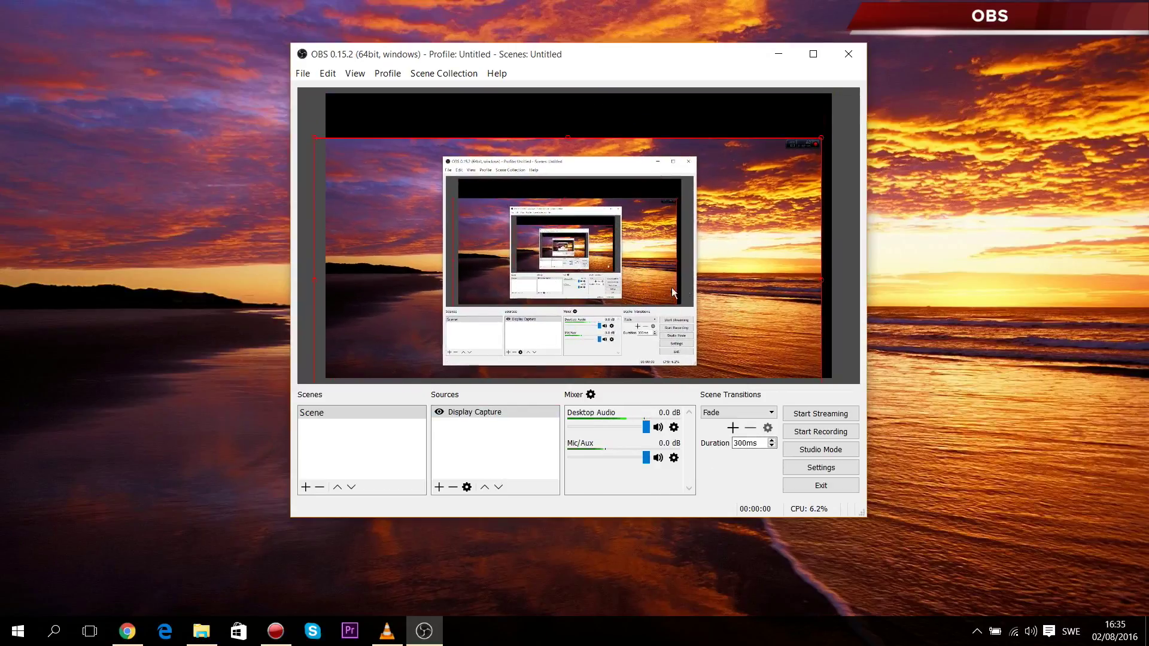
left_click_drag(568, 259, 571, 218)
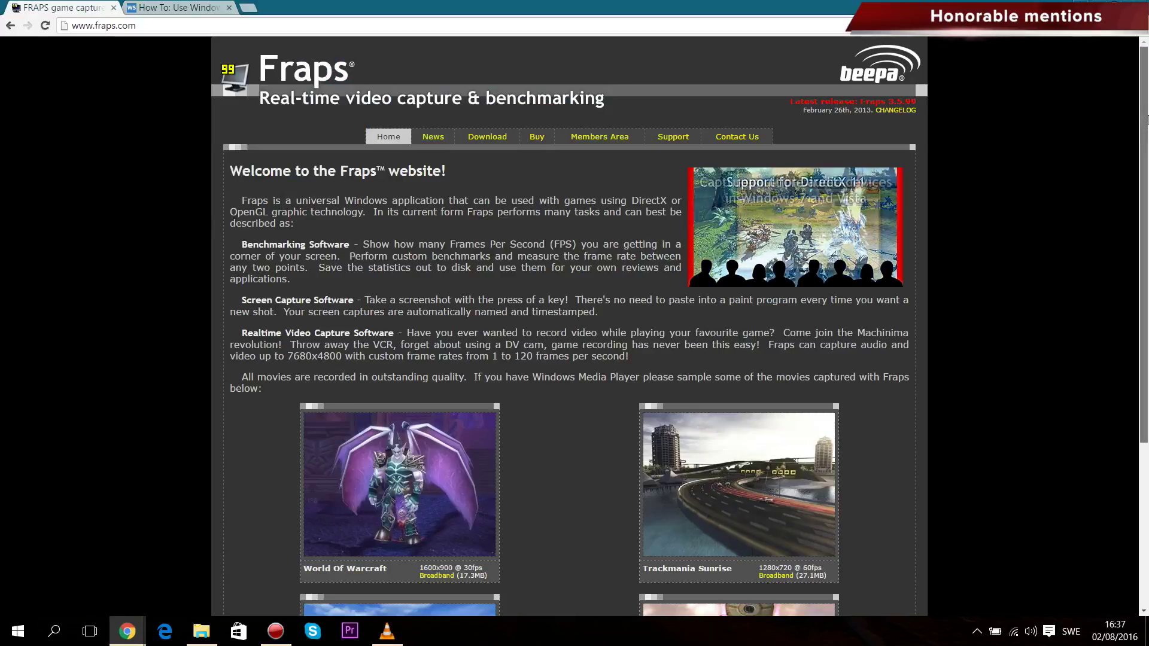
- Review the Fraps website in the browser and the article on using Windows 10's screen recording utility
mouse_move(1147, 120)
left_mouse_down()
mouse_move(1144, 273)
mouse_move(1131, 146)
mouse_move(1145, 105)
mouse_move(1146, 353)
mouse_move(1124, 270)
mouse_move(1140, 103)
left_mouse_up()
left_click(171, 7)
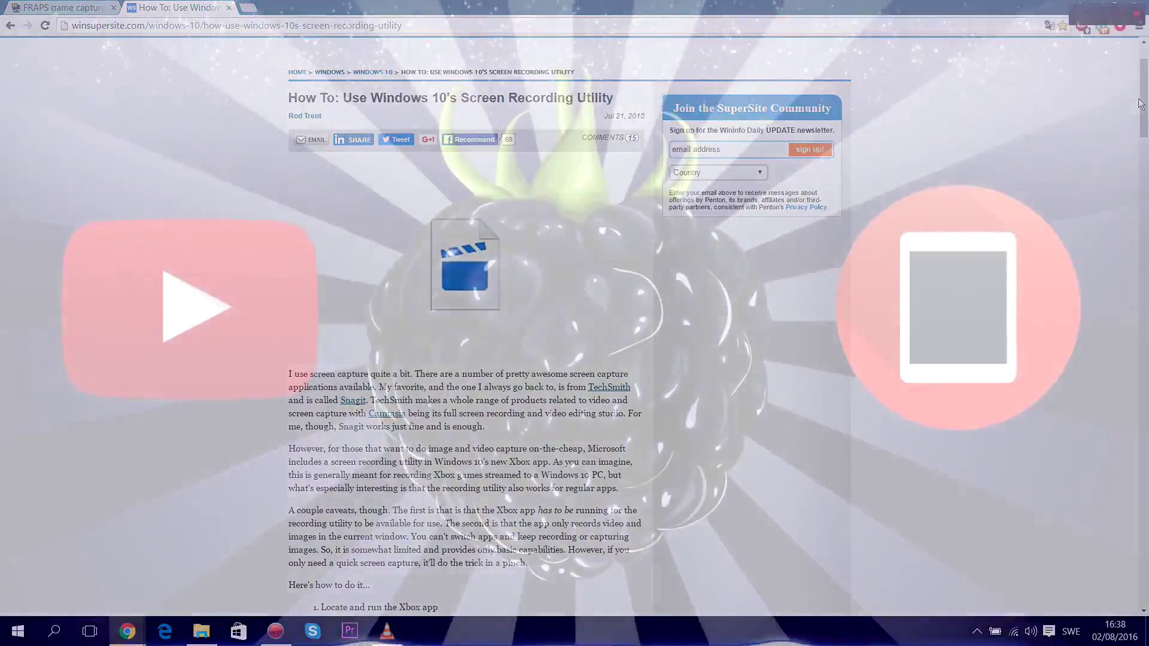